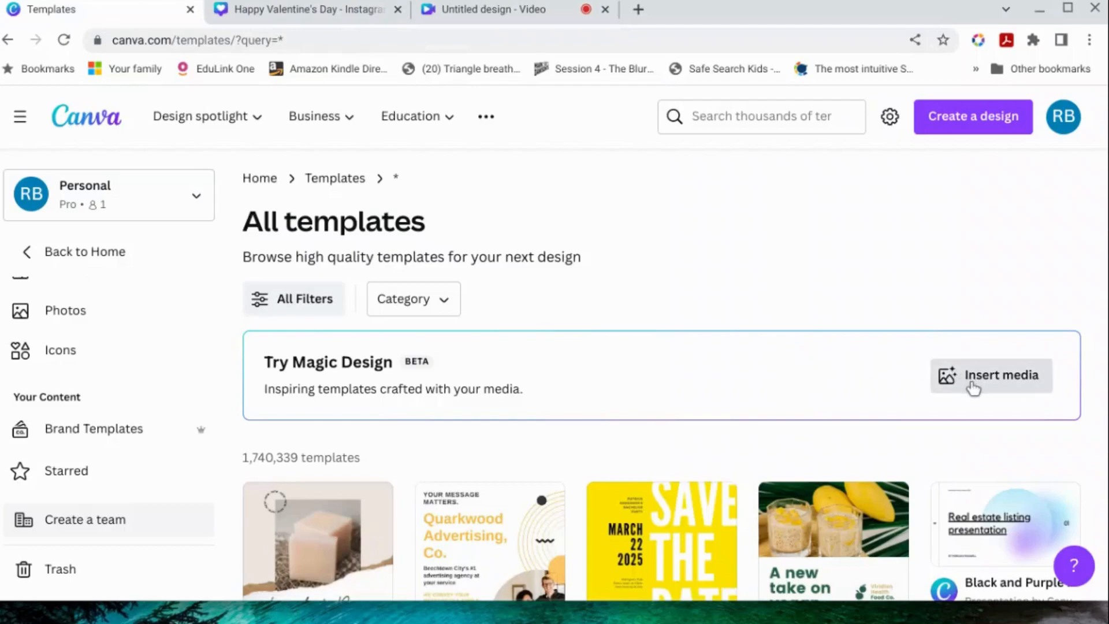
# Generate Magic Design templates from the uploaded photo of the book standing on a shelf.
pyautogui.click(974, 389)
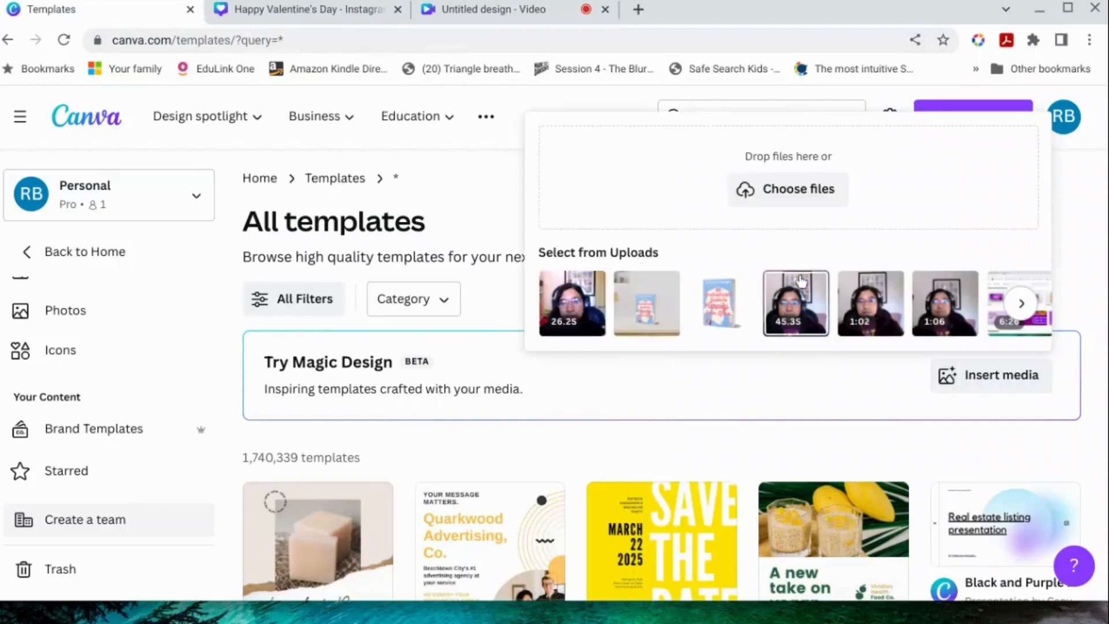
pyautogui.click(643, 316)
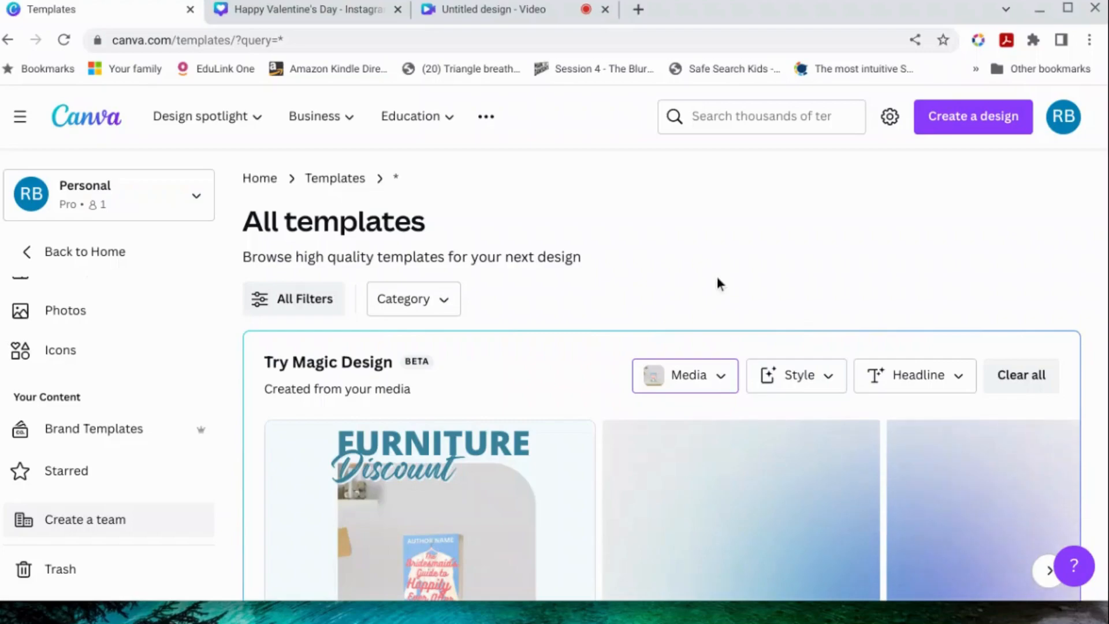
pyautogui.scroll(-10, 716, 276)
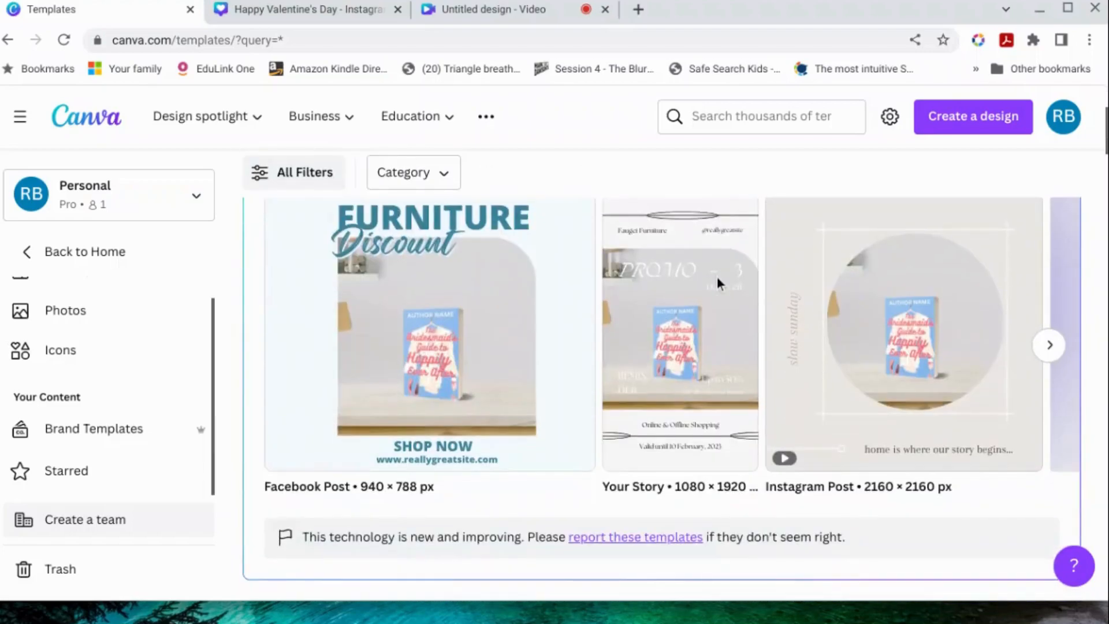
pyautogui.scroll(10, 716, 277)
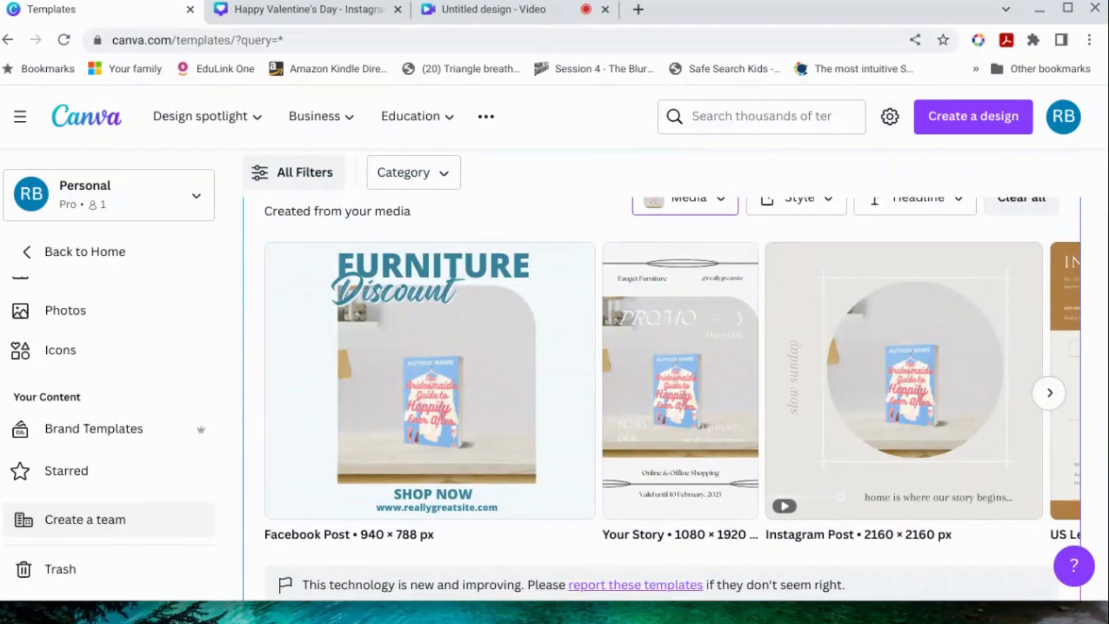
# Browse the Magic Design templates made from the book photo, including a preview of the invoice template.
pyautogui.click(1068, 382)
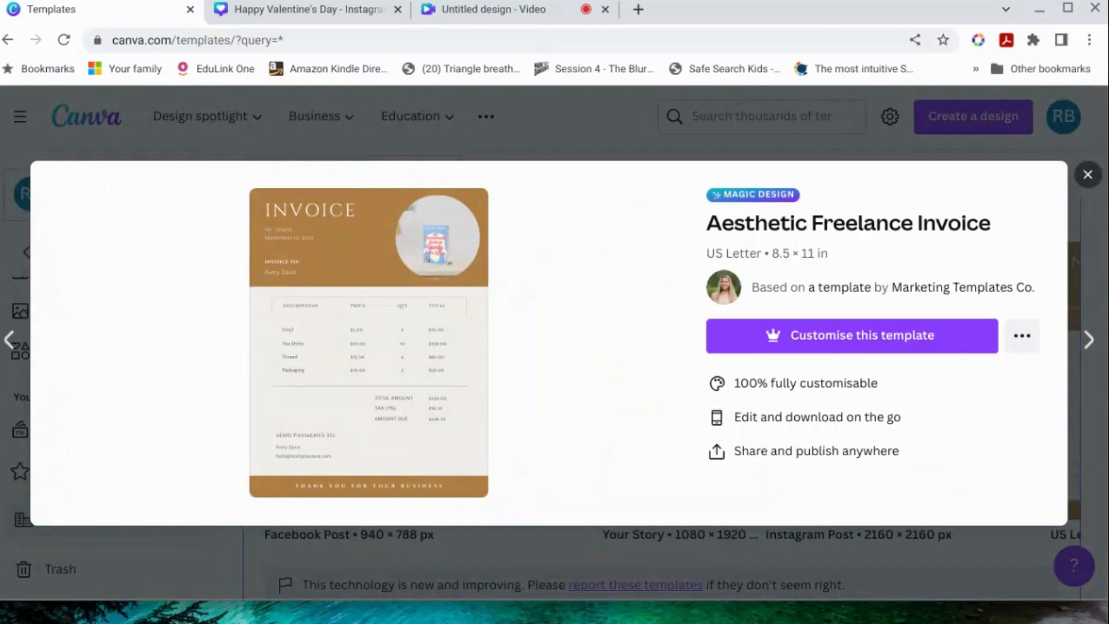
pyautogui.click(1086, 175)
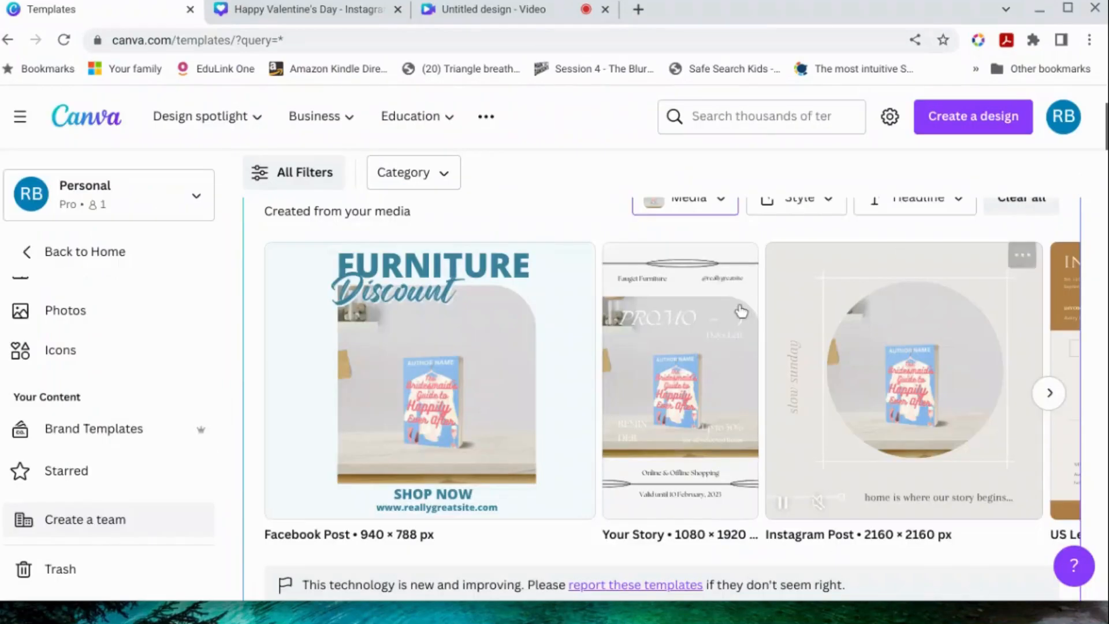
pyautogui.click(1049, 394)
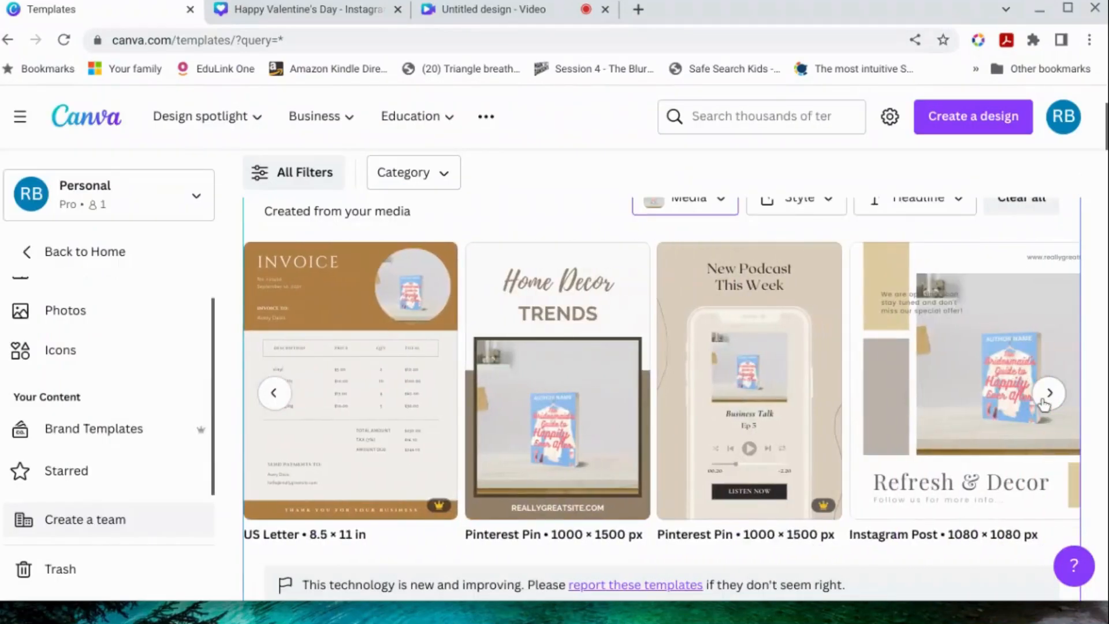
pyautogui.click(1049, 393)
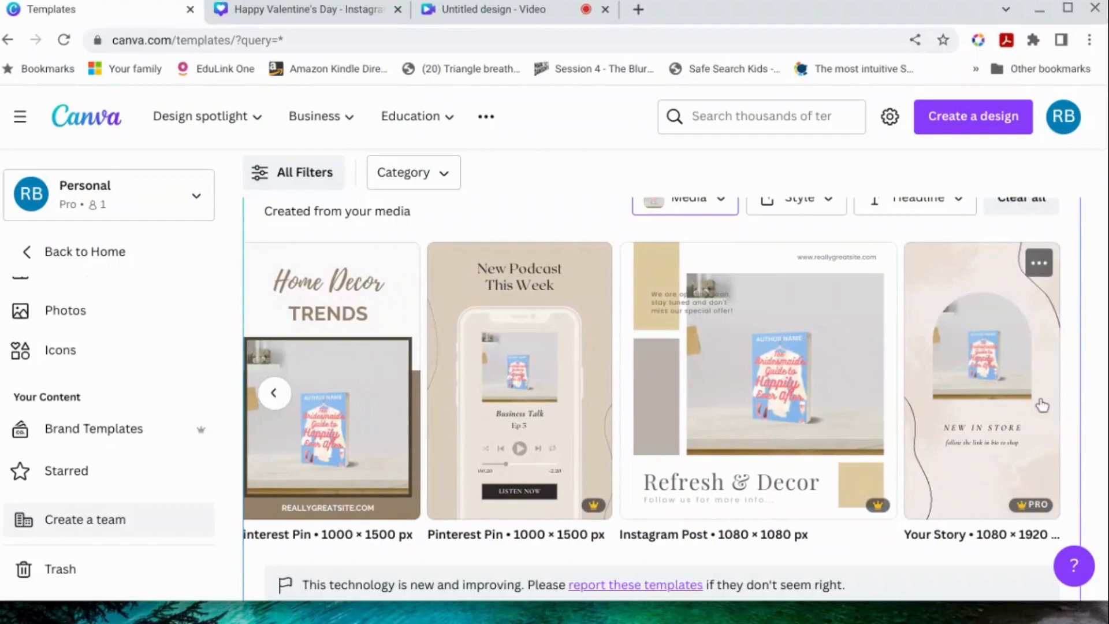
pyautogui.click(272, 399)
pyautogui.click(272, 399)
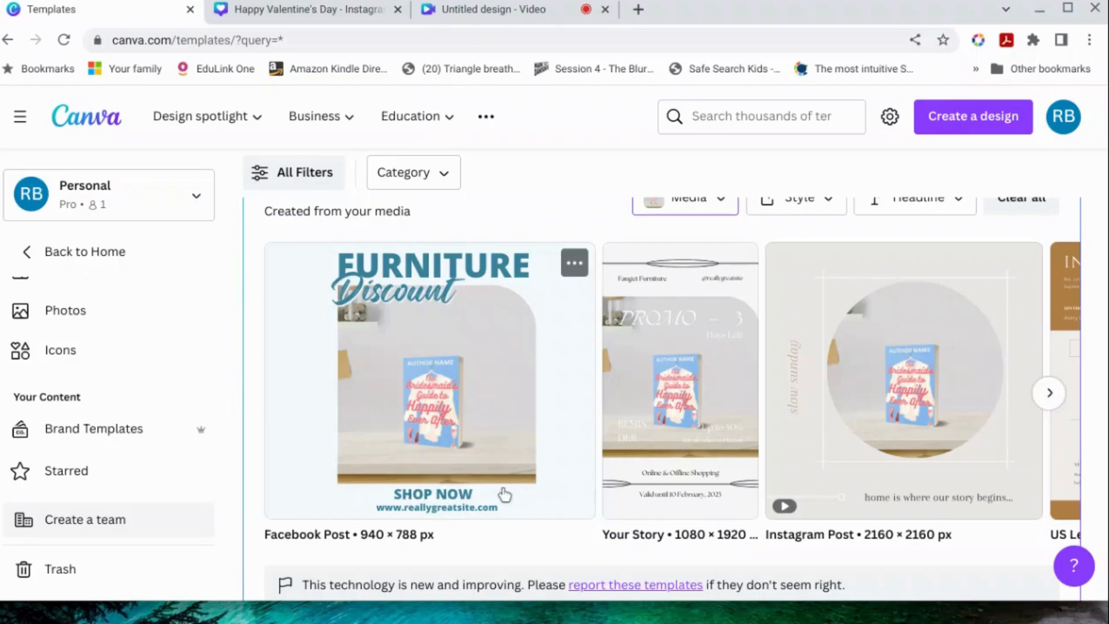
pyautogui.scroll(1, 504, 495)
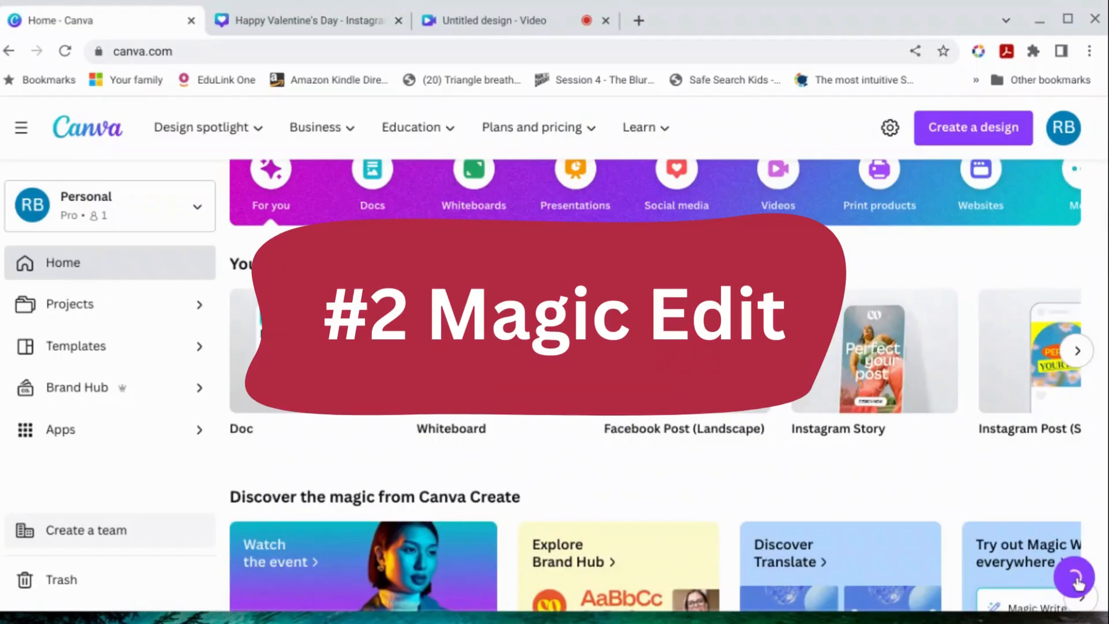
# Open Magic Edit for the rose background photo in the Happy Valentine's Day design.
pyautogui.click(1074, 566)
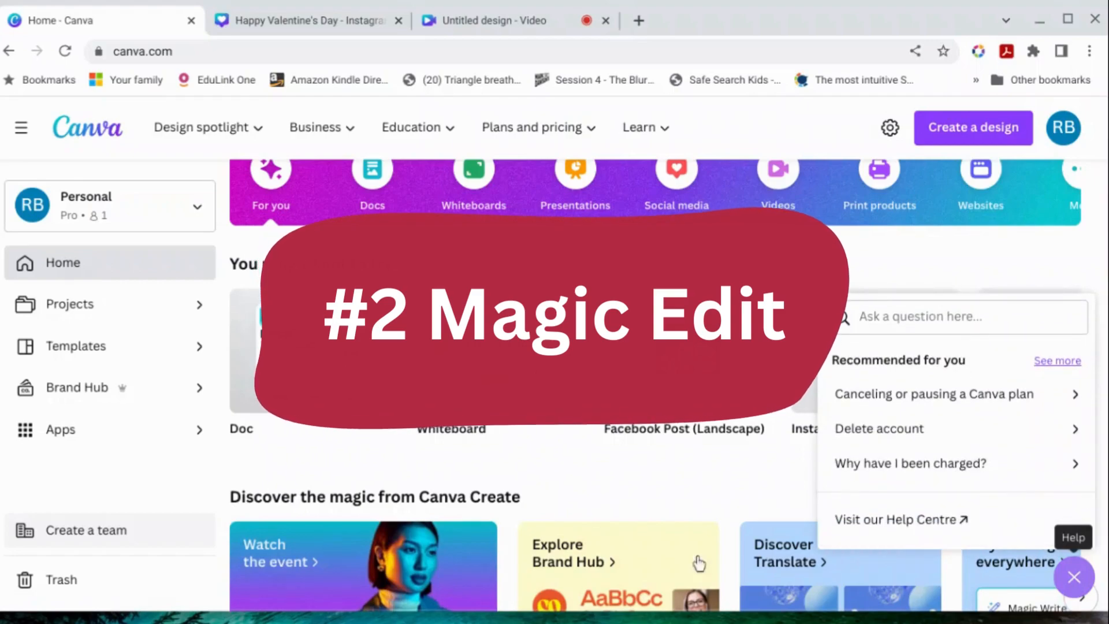
pyautogui.click(314, 19)
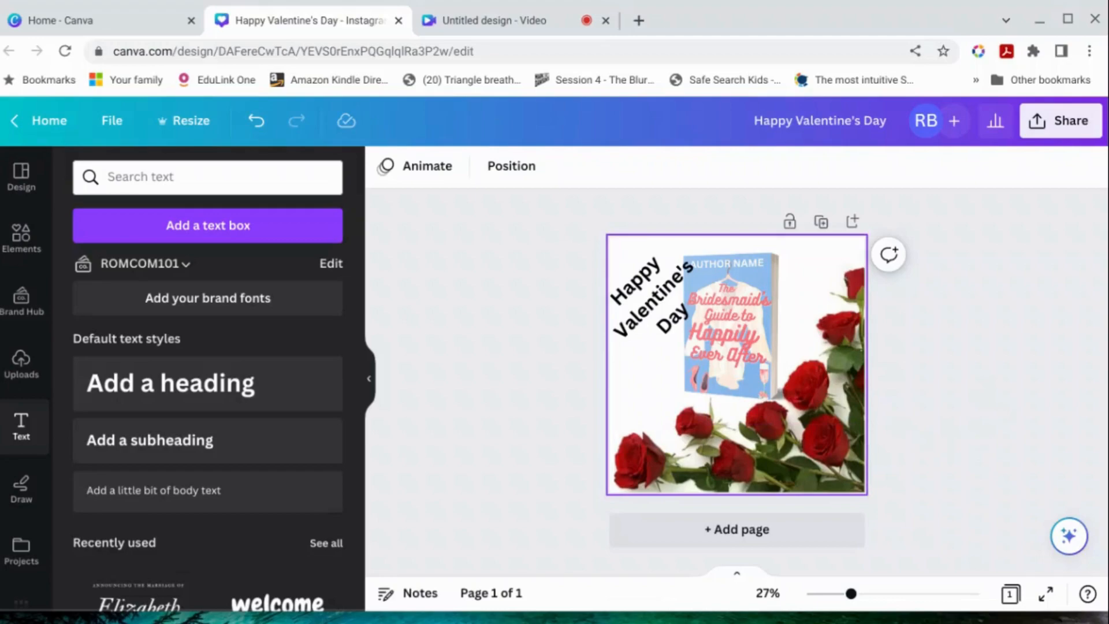
pyautogui.doubleClick(855, 452)
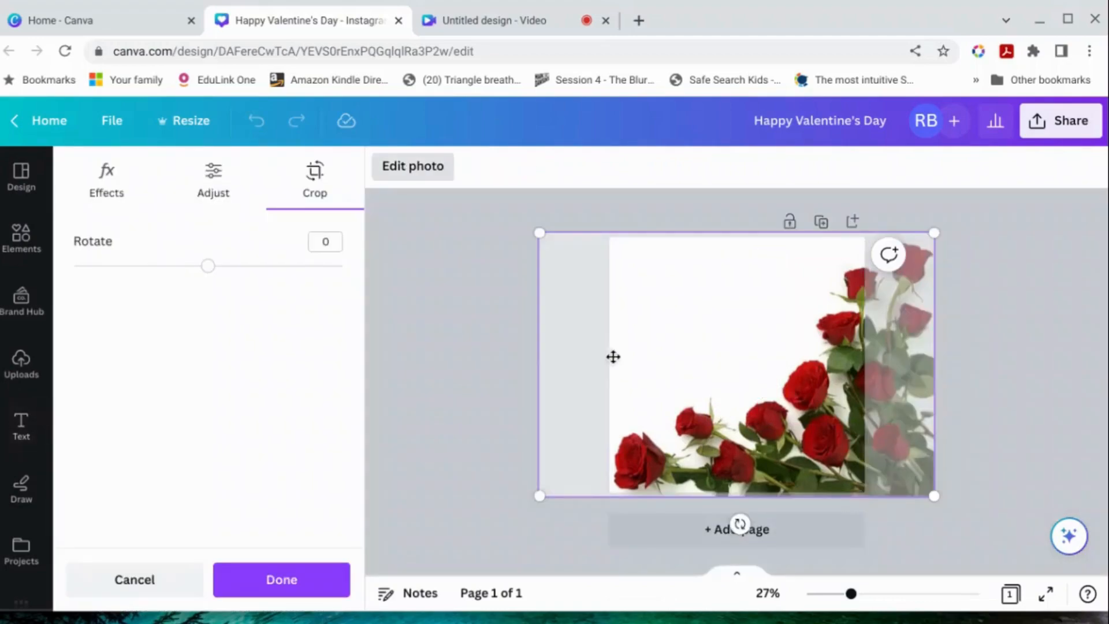
pyautogui.click(426, 173)
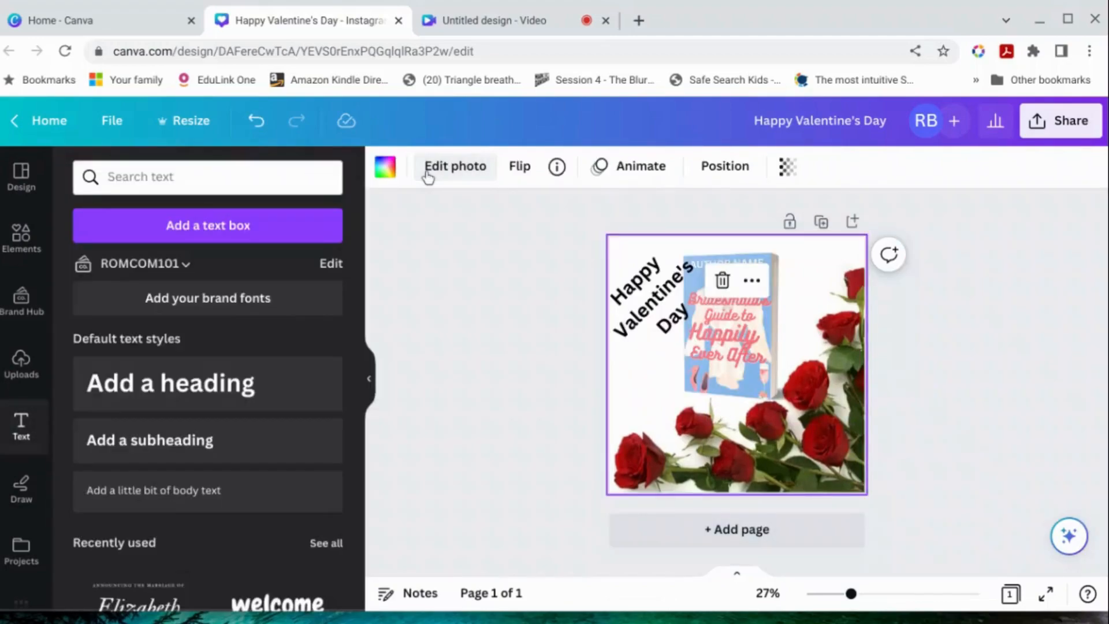
pyautogui.click(453, 172)
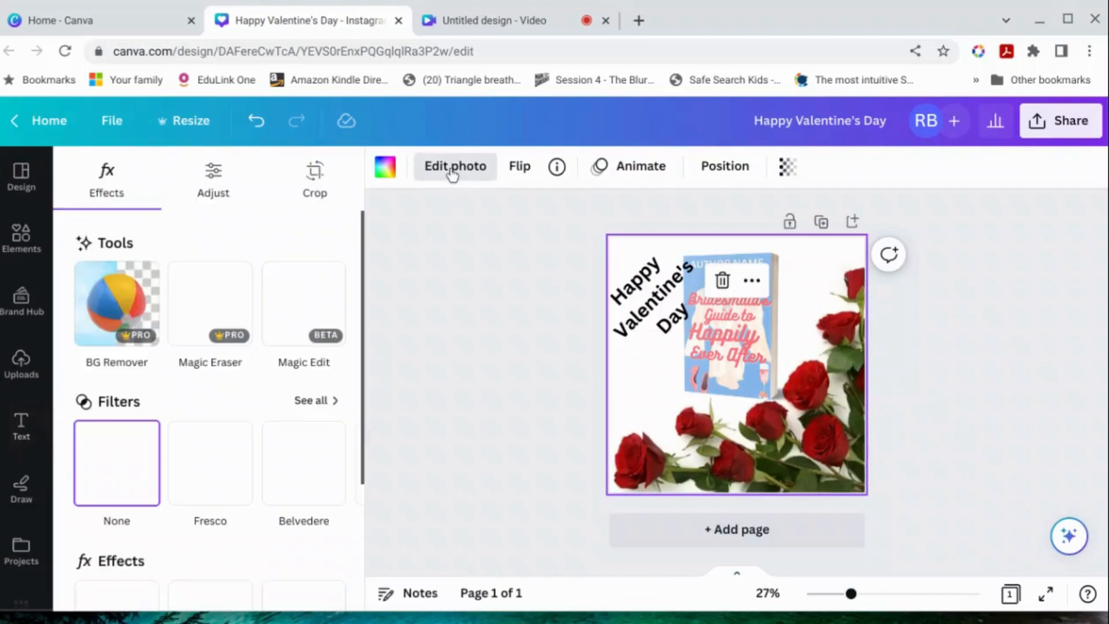
pyautogui.click(289, 304)
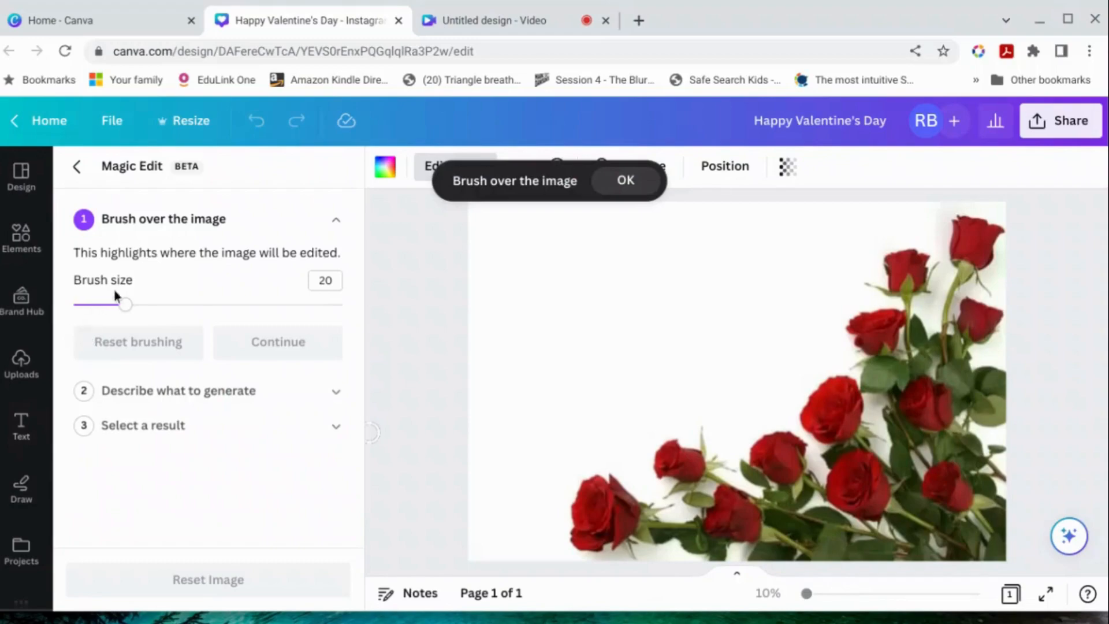
# Brush over all the roses and leaves with brush size 74 and accept the brushed area.
pyautogui.moveTo(126, 306); pyautogui.dragTo(274, 309)
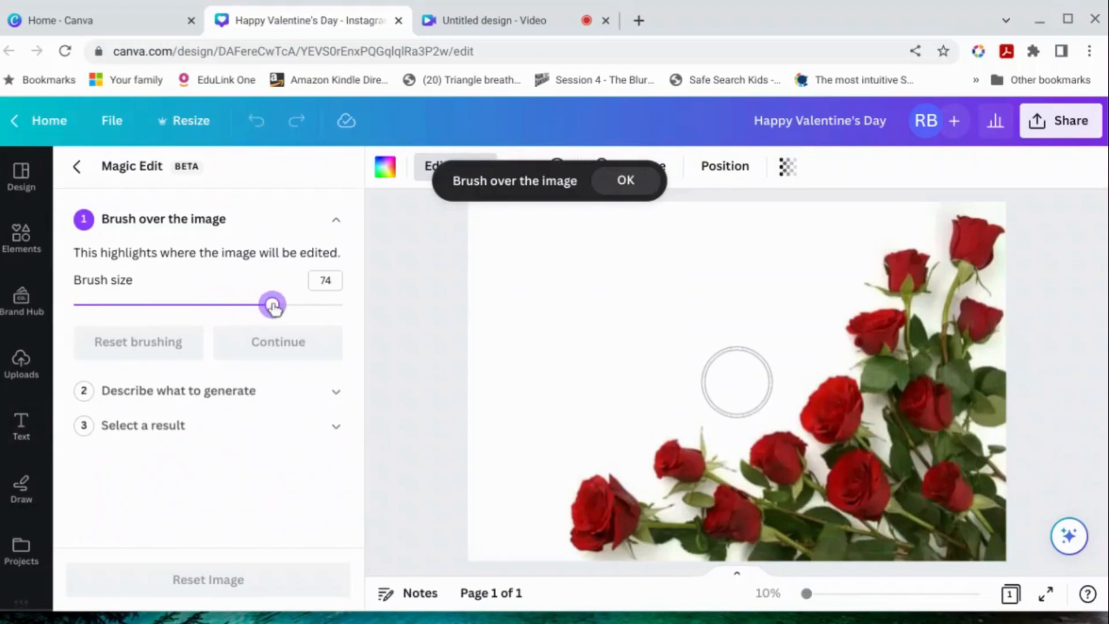
pyautogui.moveTo(592, 541)
pyautogui.mouseDown()
pyautogui.moveTo(594, 509)
pyautogui.moveTo(690, 496)
pyautogui.moveTo(674, 465)
pyautogui.moveTo(714, 451)
pyautogui.moveTo(722, 485)
pyautogui.moveTo(770, 467)
pyautogui.moveTo(867, 376)
pyautogui.moveTo(871, 332)
pyautogui.moveTo(912, 303)
pyautogui.moveTo(915, 266)
pyautogui.moveTo(976, 240)
pyautogui.moveTo(1002, 262)
pyautogui.moveTo(992, 543)
pyautogui.moveTo(617, 548)
pyautogui.moveTo(967, 506)
pyautogui.moveTo(844, 487)
pyautogui.moveTo(926, 411)
pyautogui.moveTo(988, 289)
pyautogui.moveTo(933, 357)
pyautogui.moveTo(953, 481)
pyautogui.moveTo(787, 495)
pyautogui.mouseUp()
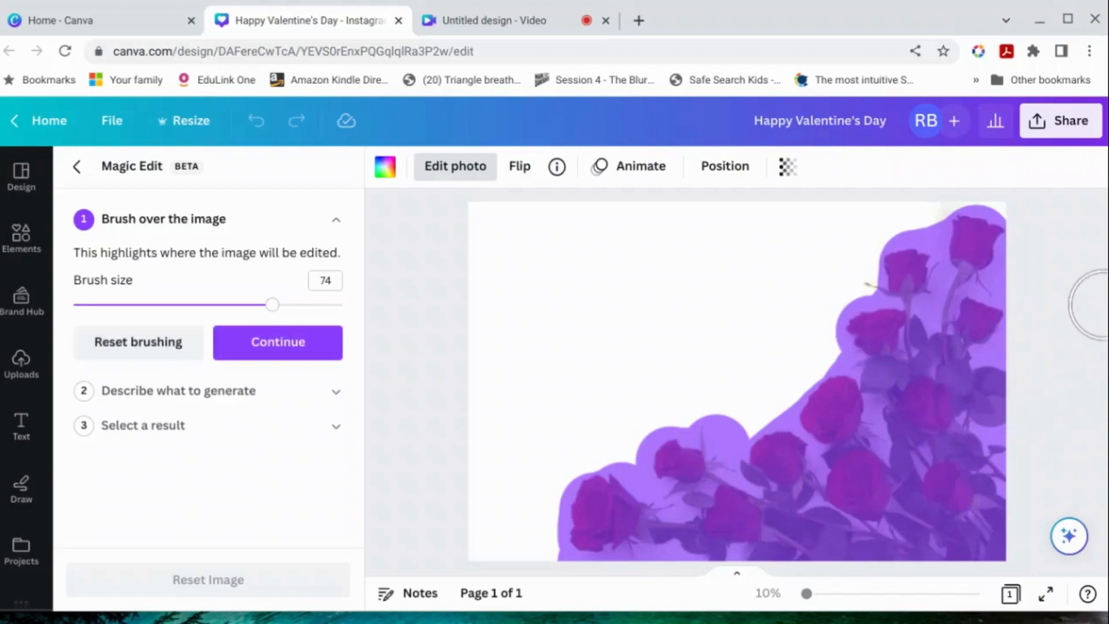
pyautogui.click(282, 344)
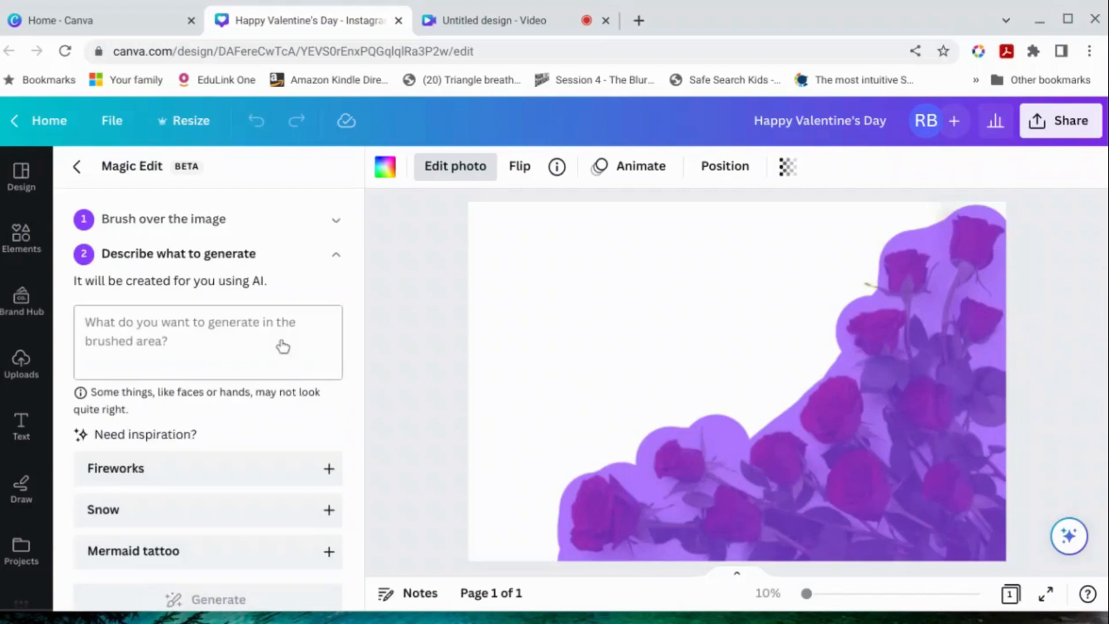
# Describe the replacement for the brushed area as "tulips" and generate the results.
pyautogui.click(281, 342)
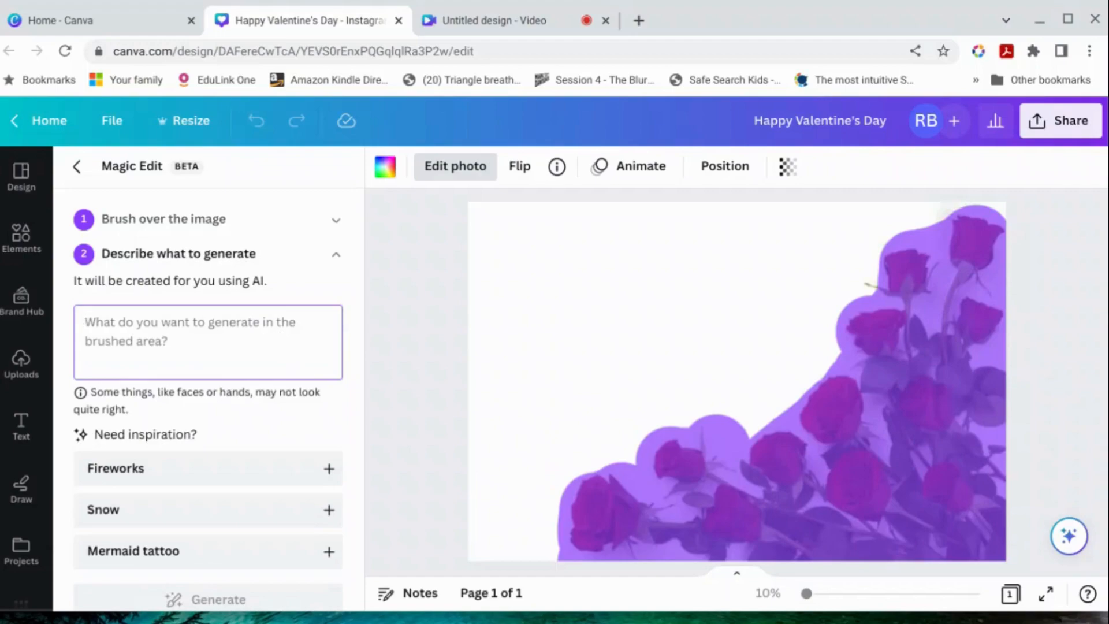
pyautogui.write('tulips')
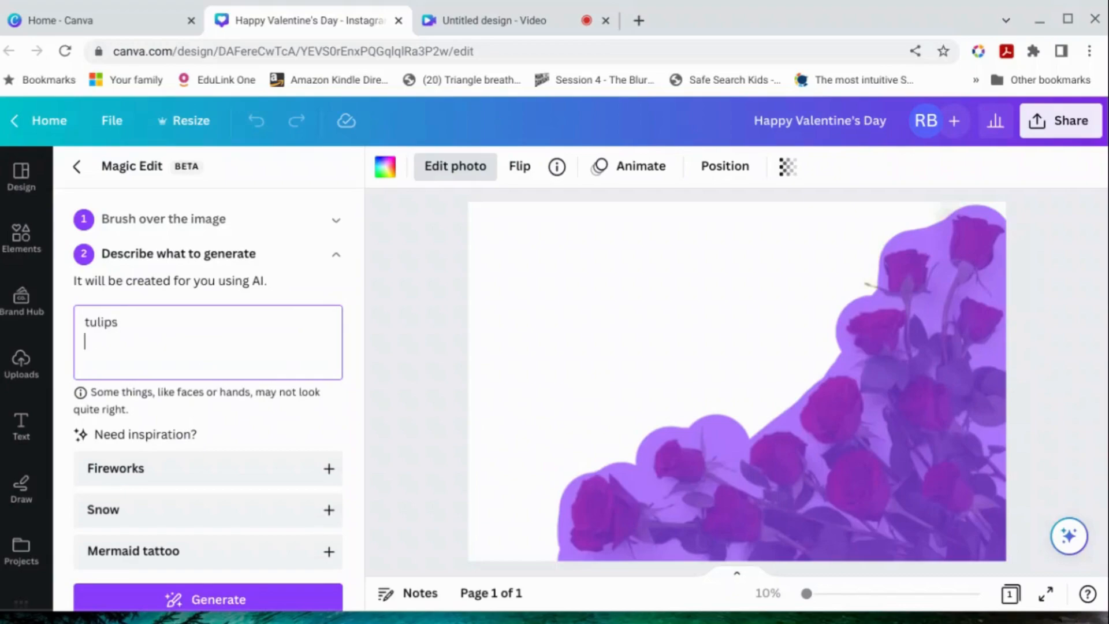
pyautogui.click(285, 605)
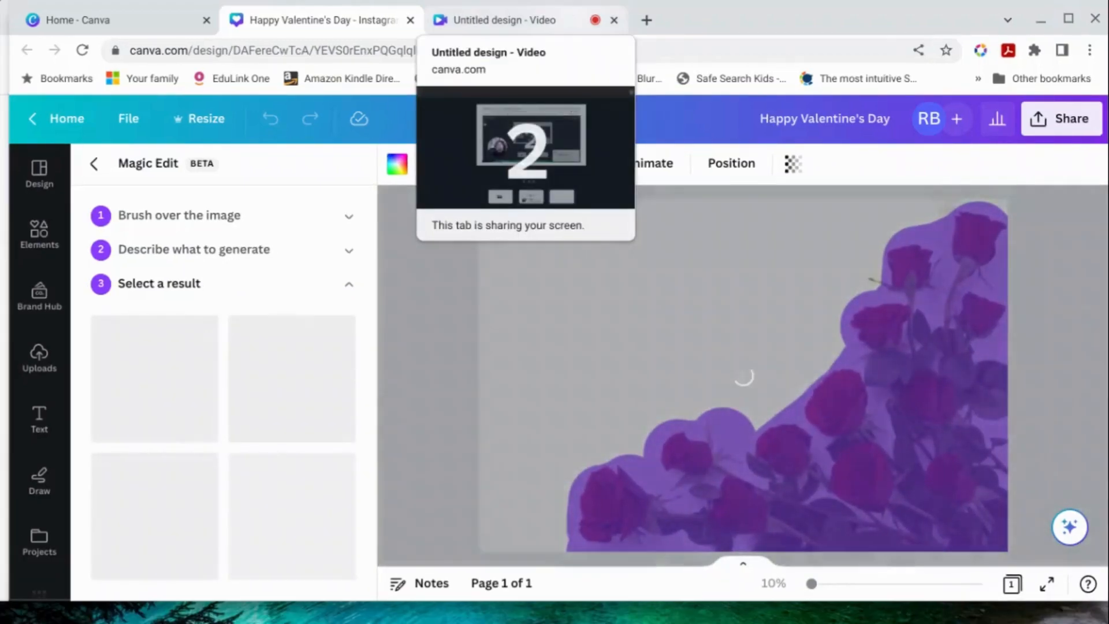
pyautogui.click(571, 24)
pyautogui.click(356, 33)
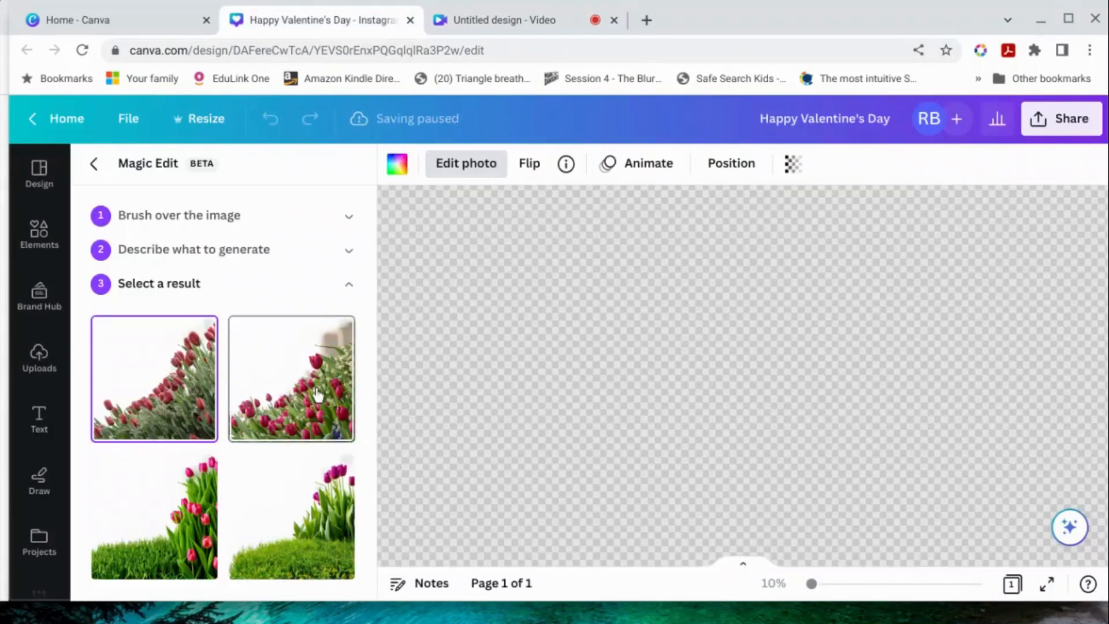
# Choose the second tulip result, with small white flowers among the dark pink tulips, and apply it to the design.
pyautogui.click(282, 397)
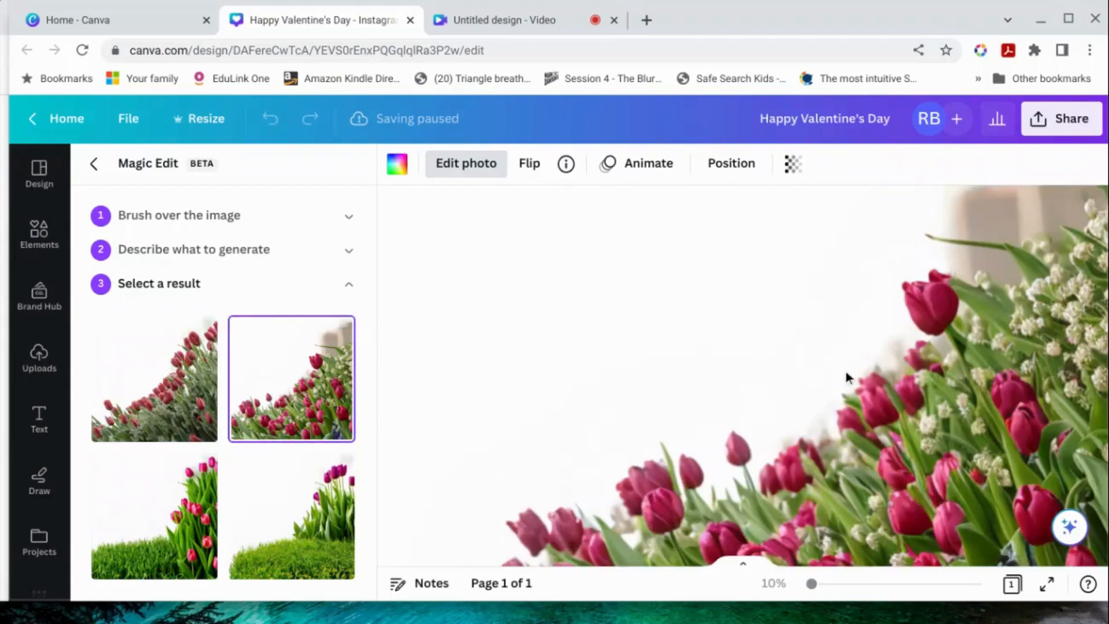
pyautogui.scroll(-3, 263, 497)
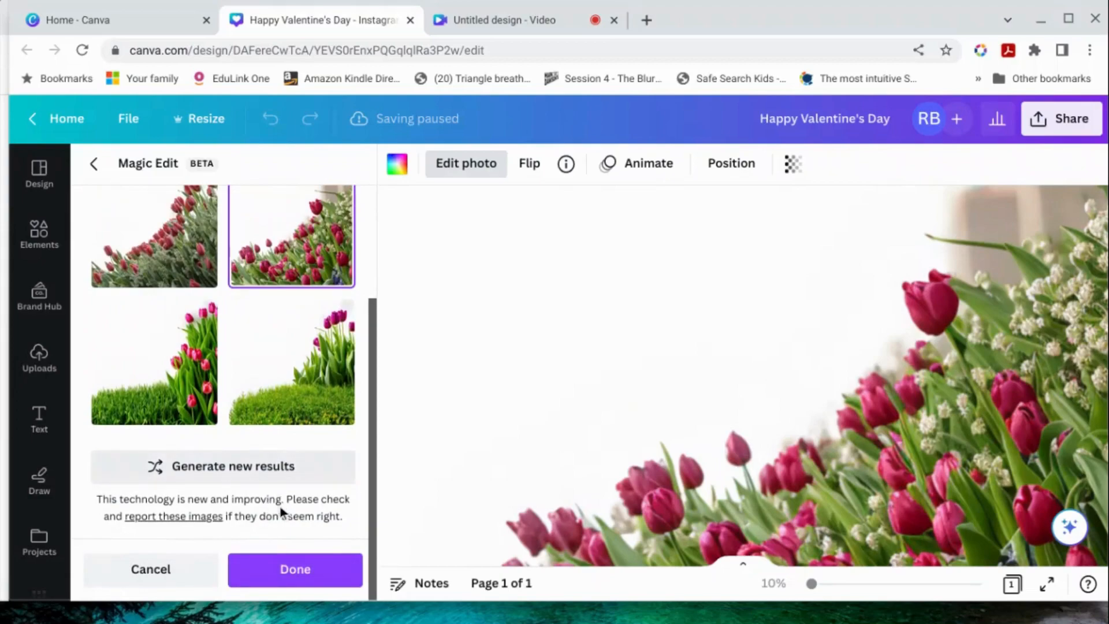
pyautogui.click(283, 581)
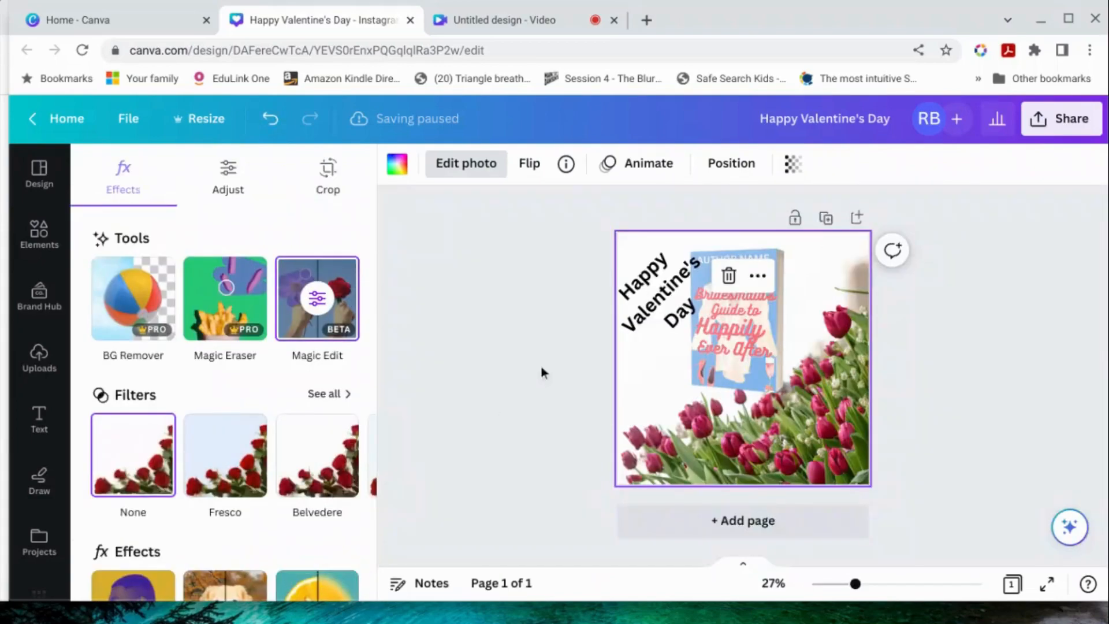
# Replace "Valentine's Day" with "Easter" in the slanted greeting beside the book.
pyautogui.click(653, 283)
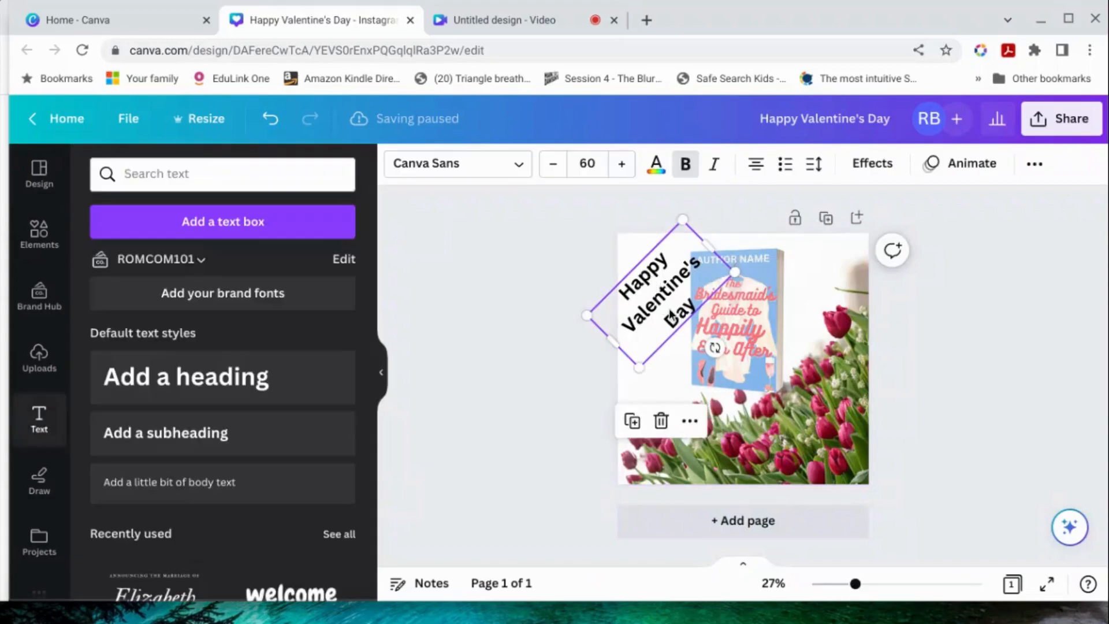
pyautogui.moveTo(694, 310); pyautogui.dragTo(623, 327)
pyautogui.write('Easter')
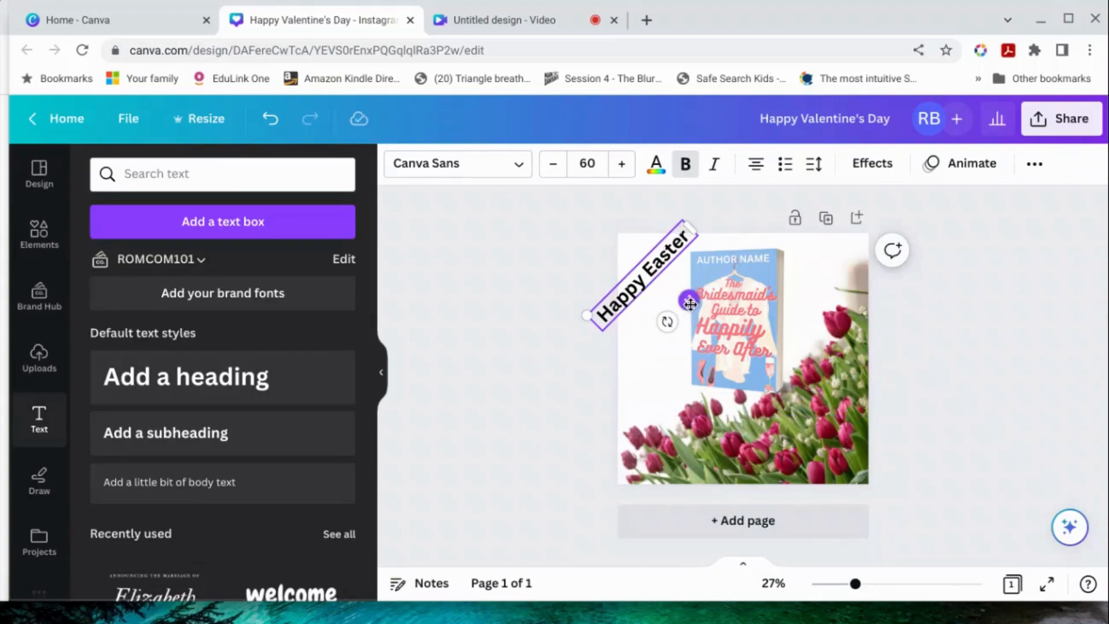
# Move the "Happy Easter" text onto the page and narrow its box so it wraps onto two lines beside the book.
pyautogui.moveTo(703, 321); pyautogui.dragTo(722, 335)
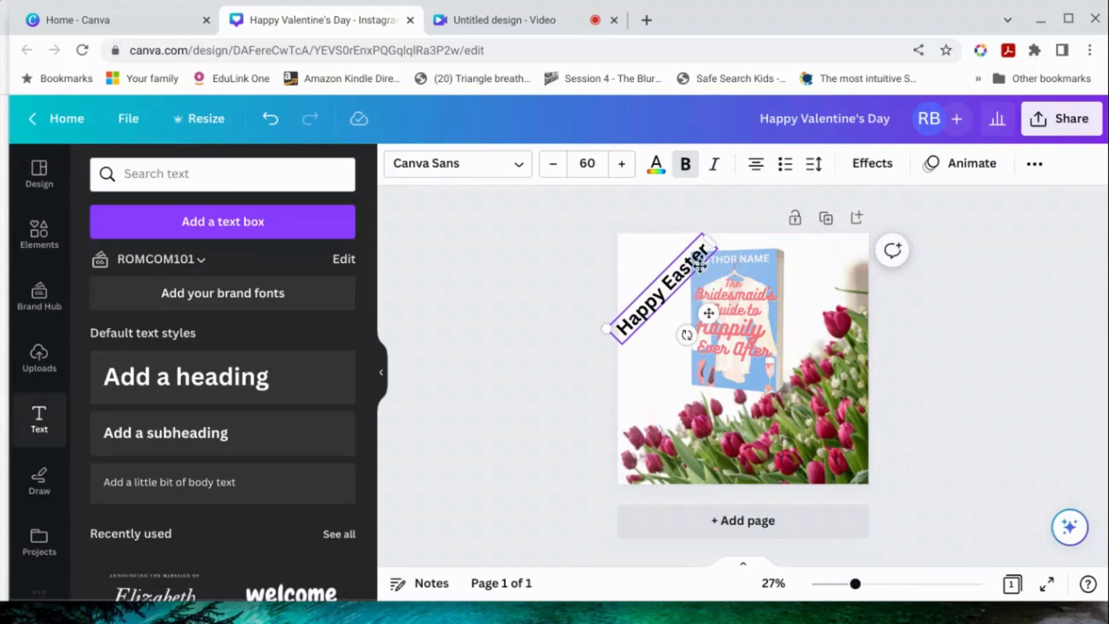
pyautogui.moveTo(709, 240); pyautogui.dragTo(696, 283)
pyautogui.click(961, 293)
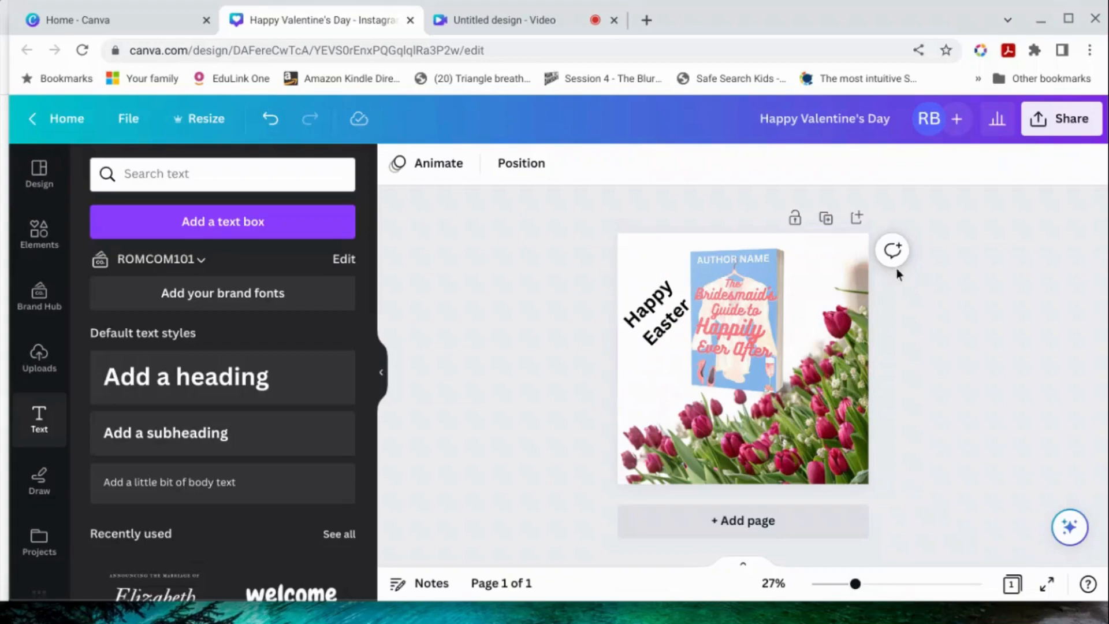
# Add the starfish beach photo to the blank Instagram Post design and enlarge and position it to cover the whole page.
pyautogui.click(543, 19)
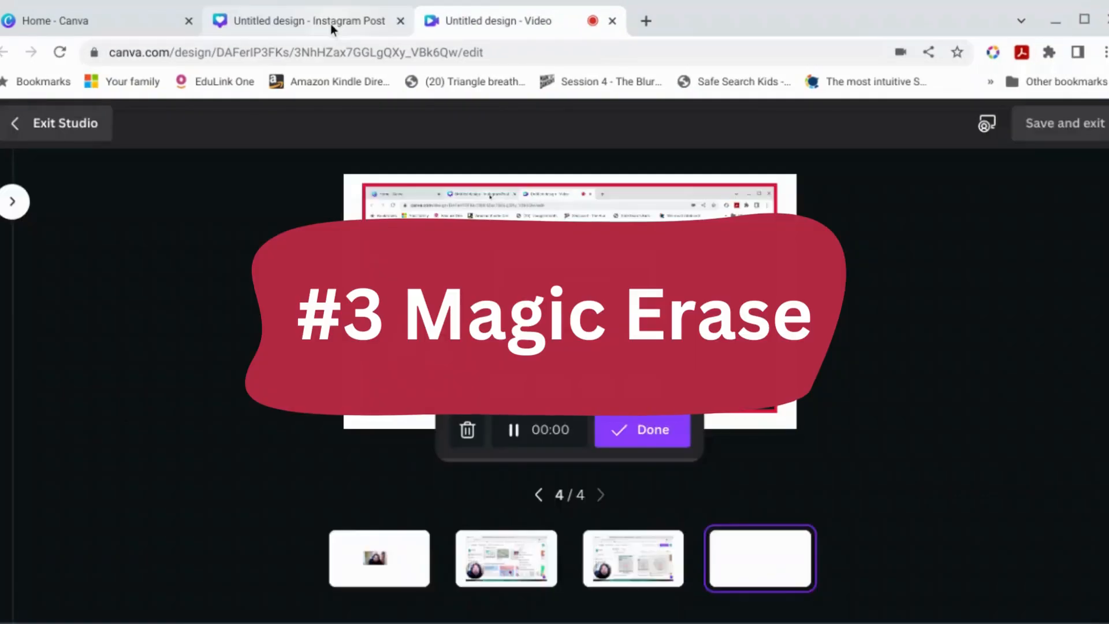
pyautogui.click(331, 22)
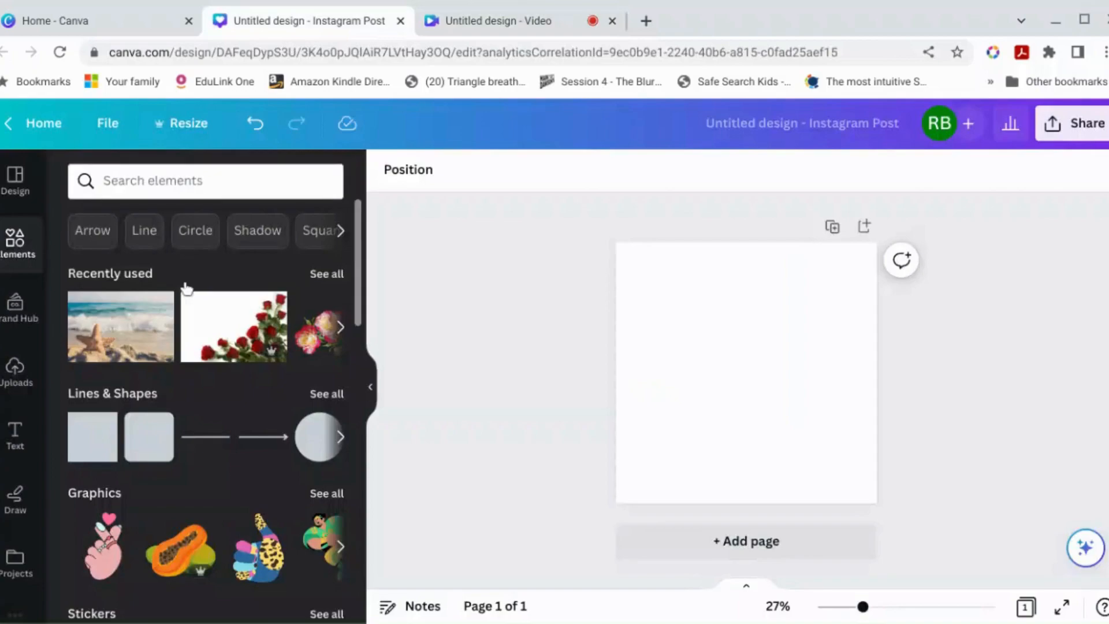
pyautogui.click(134, 336)
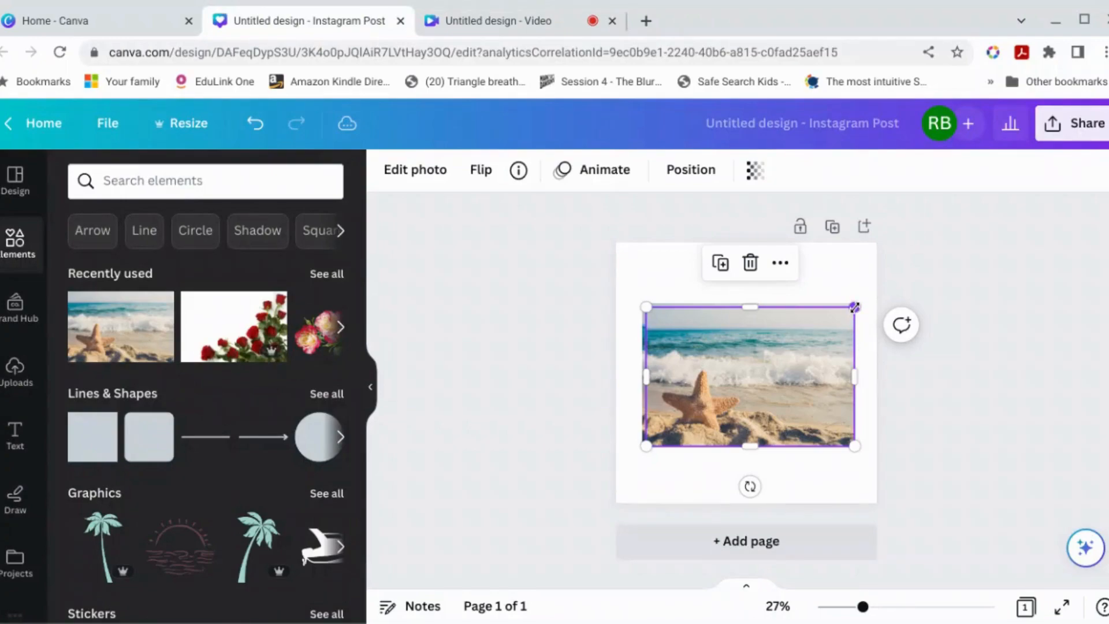
pyautogui.moveTo(855, 300); pyautogui.dragTo(924, 198)
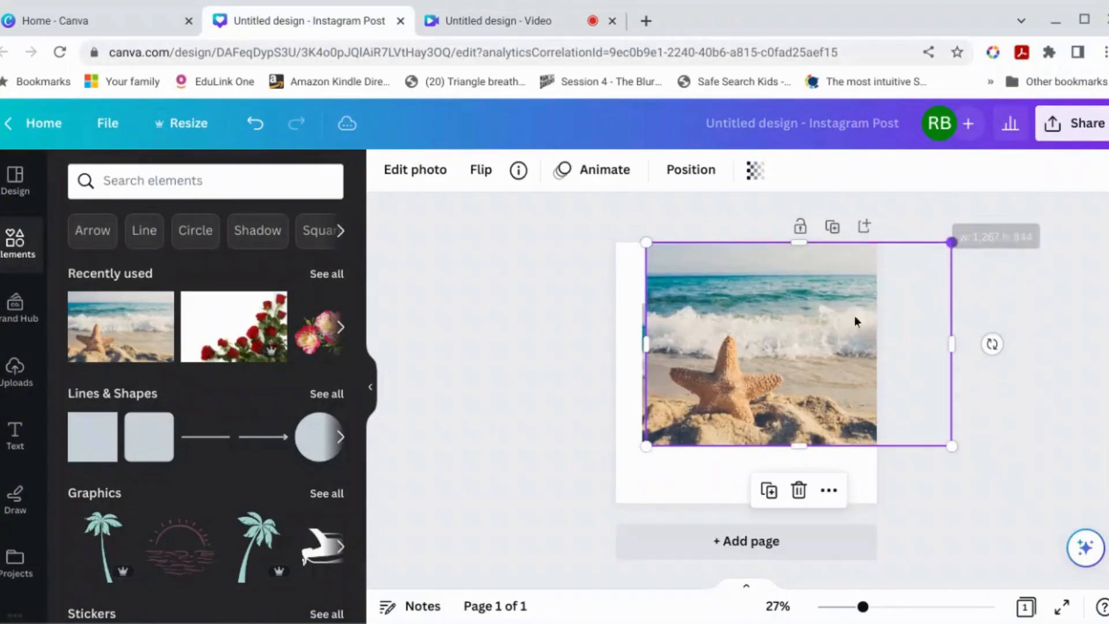
pyautogui.moveTo(646, 447); pyautogui.dragTo(605, 504)
pyautogui.moveTo(726, 383)
pyautogui.mouseDown()
pyautogui.moveTo(728, 425)
pyautogui.moveTo(730, 386)
pyautogui.mouseUp()
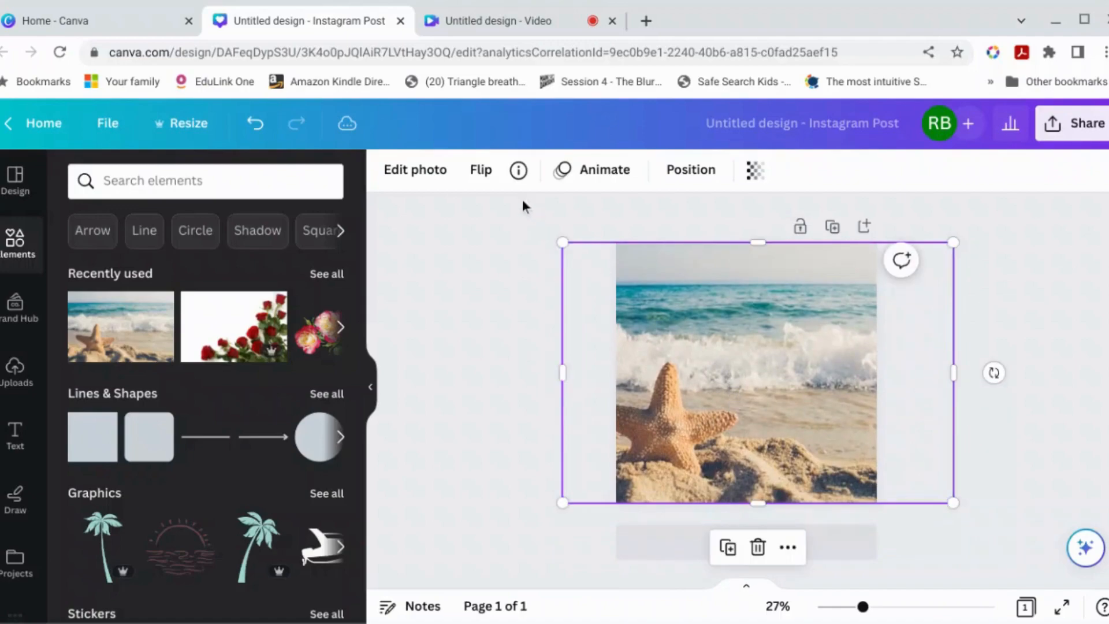
# Erase the starfish from the beach photo with Magic Eraser, brushing over its leftover outline a second time.
pyautogui.click(435, 176)
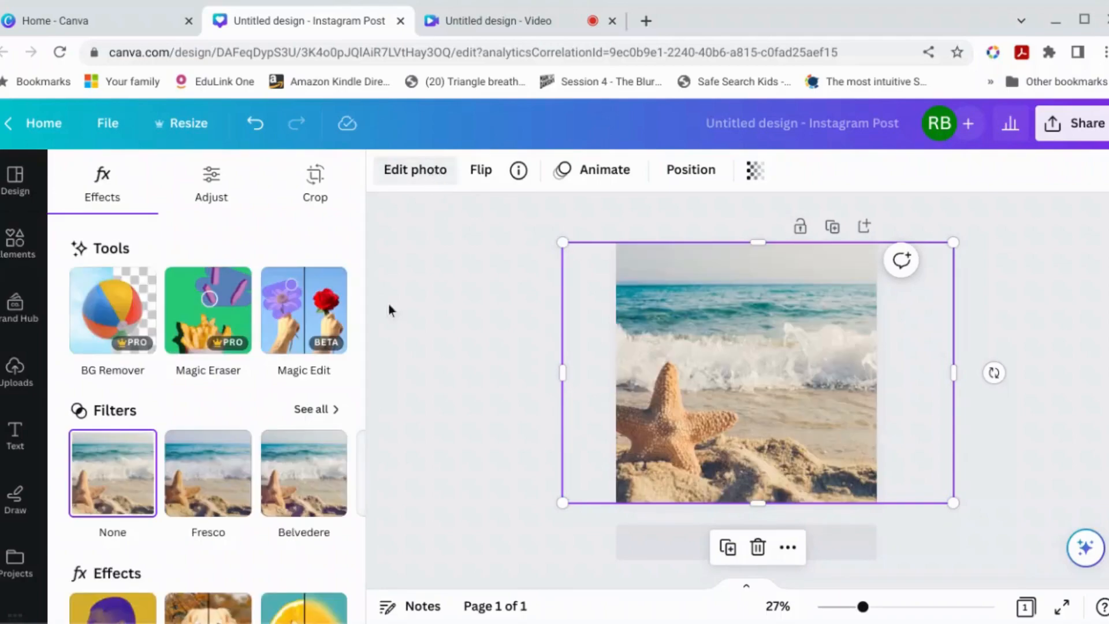
pyautogui.click(208, 329)
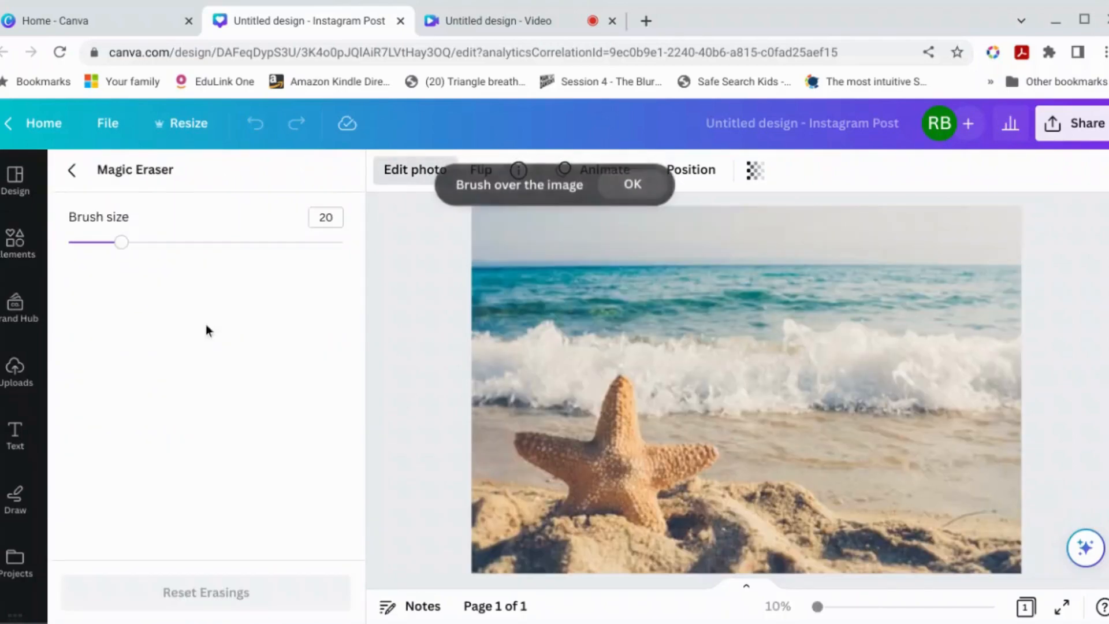
pyautogui.moveTo(521, 442)
pyautogui.mouseDown()
pyautogui.moveTo(596, 450)
pyautogui.moveTo(629, 374)
pyautogui.moveTo(637, 451)
pyautogui.moveTo(715, 455)
pyautogui.moveTo(645, 491)
pyautogui.moveTo(661, 530)
pyautogui.moveTo(605, 506)
pyautogui.moveTo(564, 514)
pyautogui.moveTo(583, 491)
pyautogui.moveTo(527, 454)
pyautogui.moveTo(636, 455)
pyautogui.moveTo(619, 415)
pyautogui.moveTo(616, 468)
pyautogui.moveTo(637, 508)
pyautogui.moveTo(646, 468)
pyautogui.moveTo(677, 461)
pyautogui.moveTo(577, 469)
pyautogui.moveTo(618, 486)
pyautogui.mouseUp()
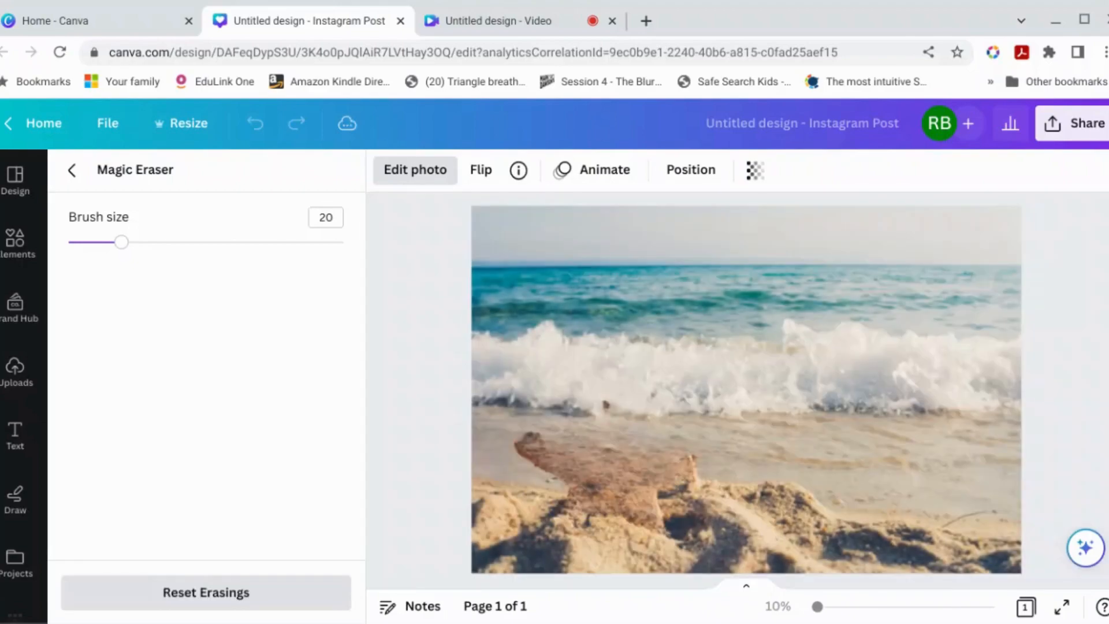
pyautogui.moveTo(518, 440)
pyautogui.mouseDown()
pyautogui.moveTo(693, 465)
pyautogui.moveTo(653, 489)
pyautogui.moveTo(662, 528)
pyautogui.moveTo(579, 499)
pyautogui.moveTo(577, 482)
pyautogui.moveTo(512, 445)
pyautogui.moveTo(605, 479)
pyautogui.moveTo(664, 485)
pyautogui.moveTo(663, 471)
pyautogui.moveTo(584, 481)
pyautogui.moveTo(648, 508)
pyautogui.mouseUp()
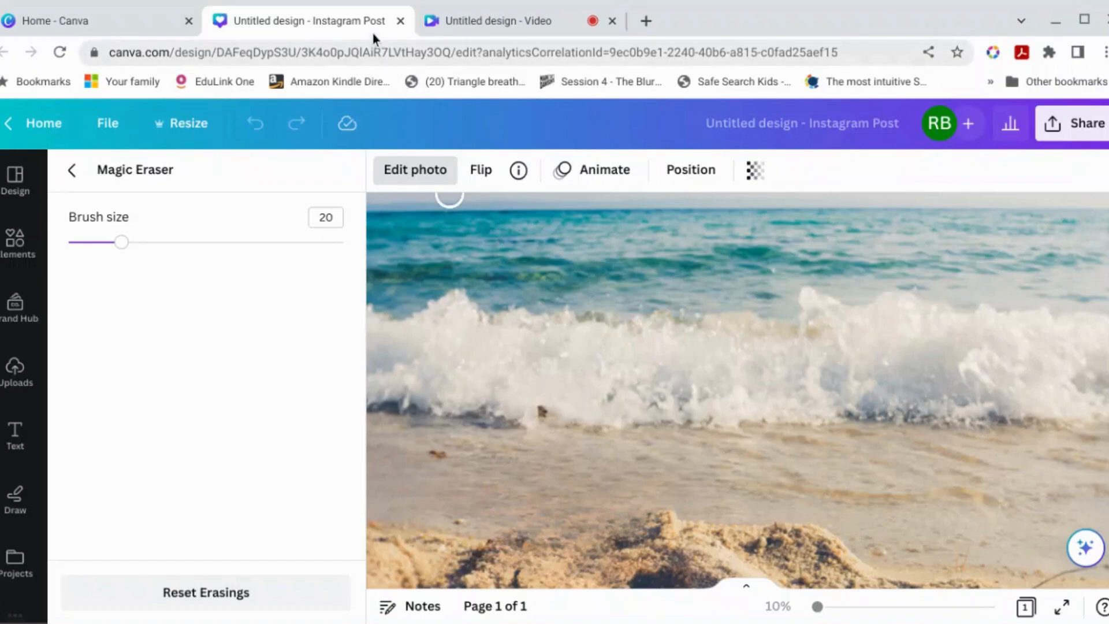
# Open the recent doc "Please rewrite this as enticing book cover sales copy" from the Canva home page.
pyautogui.click(516, 21)
pyautogui.click(133, 23)
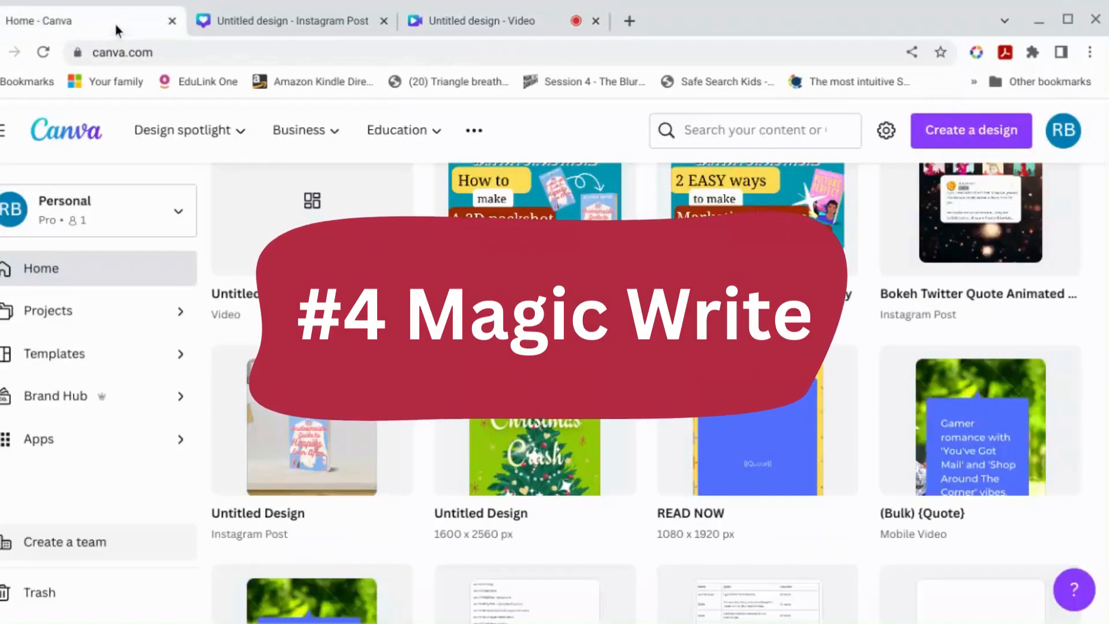
pyautogui.moveTo(309, 136)
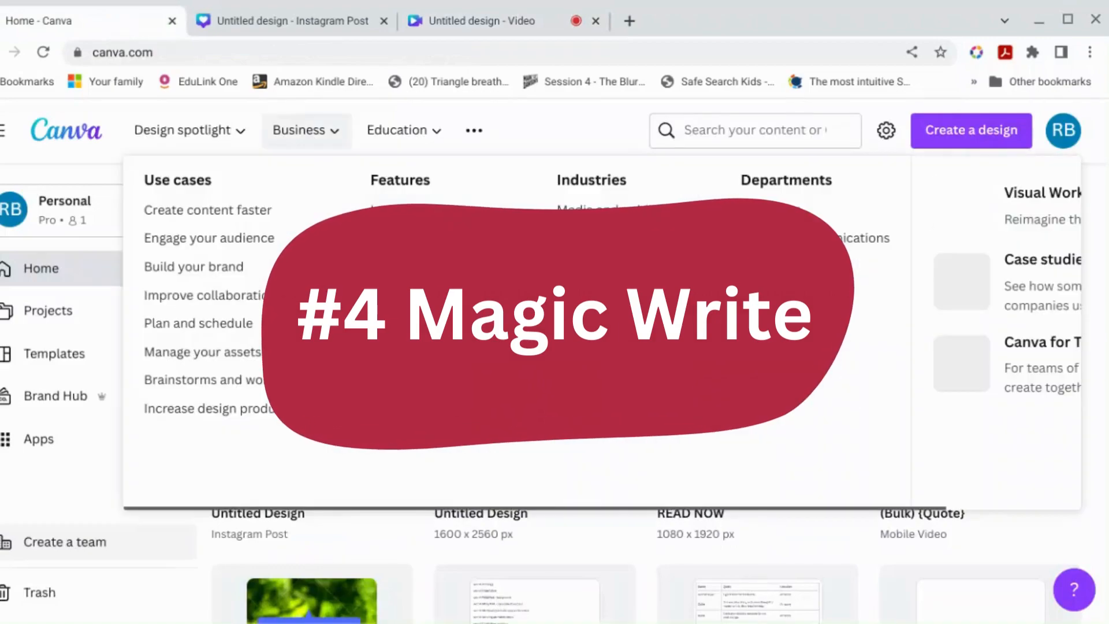
pyautogui.scroll(2, 775, 537)
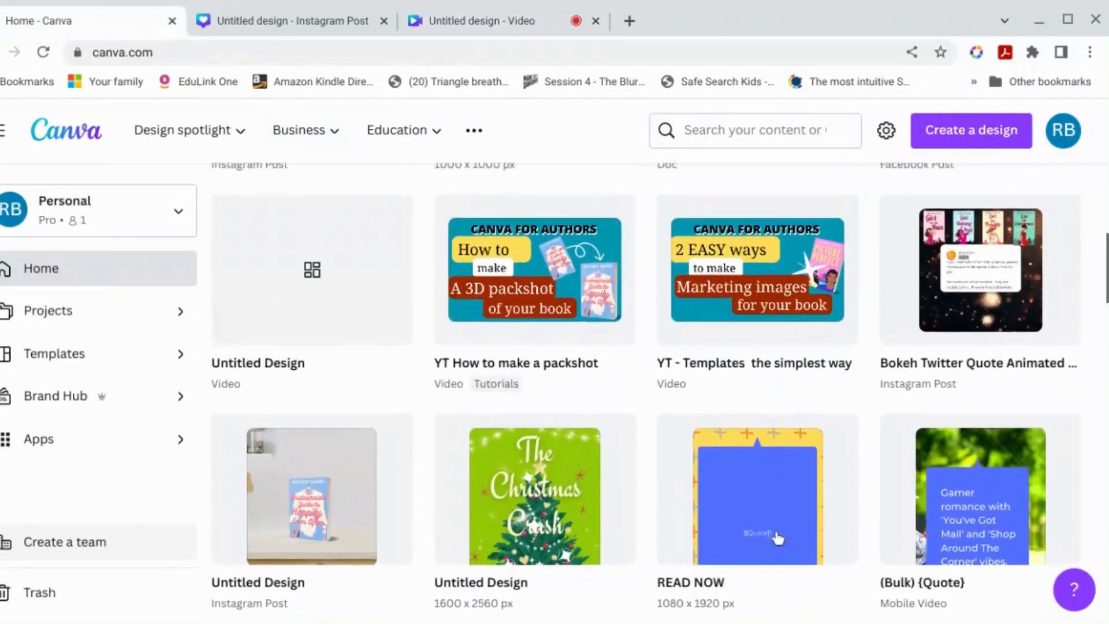
pyautogui.scroll(5, 777, 537)
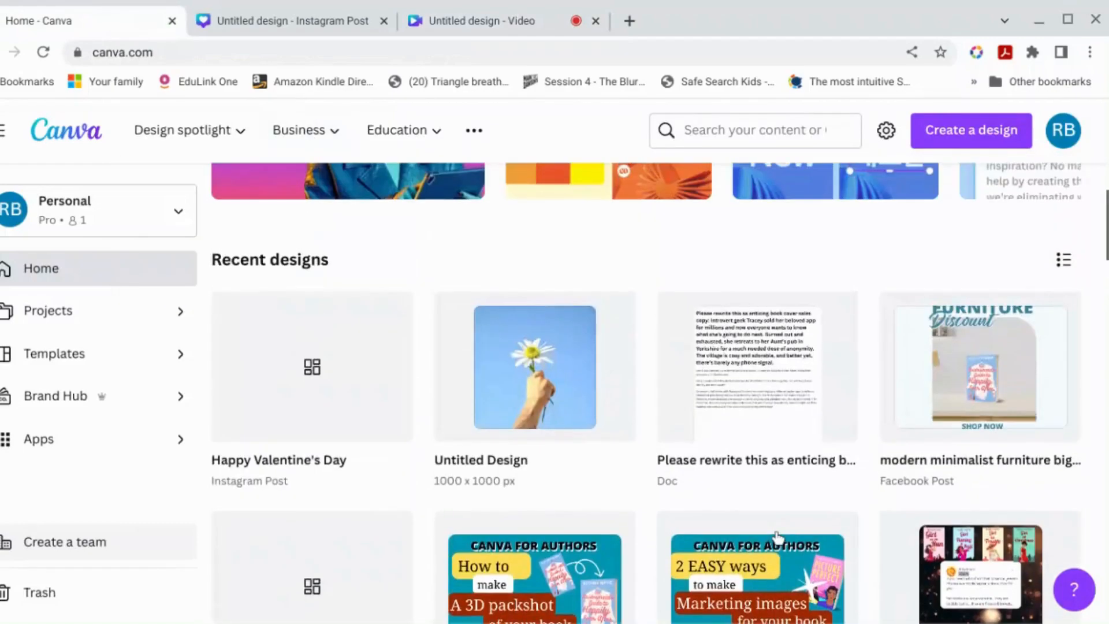
pyautogui.click(760, 392)
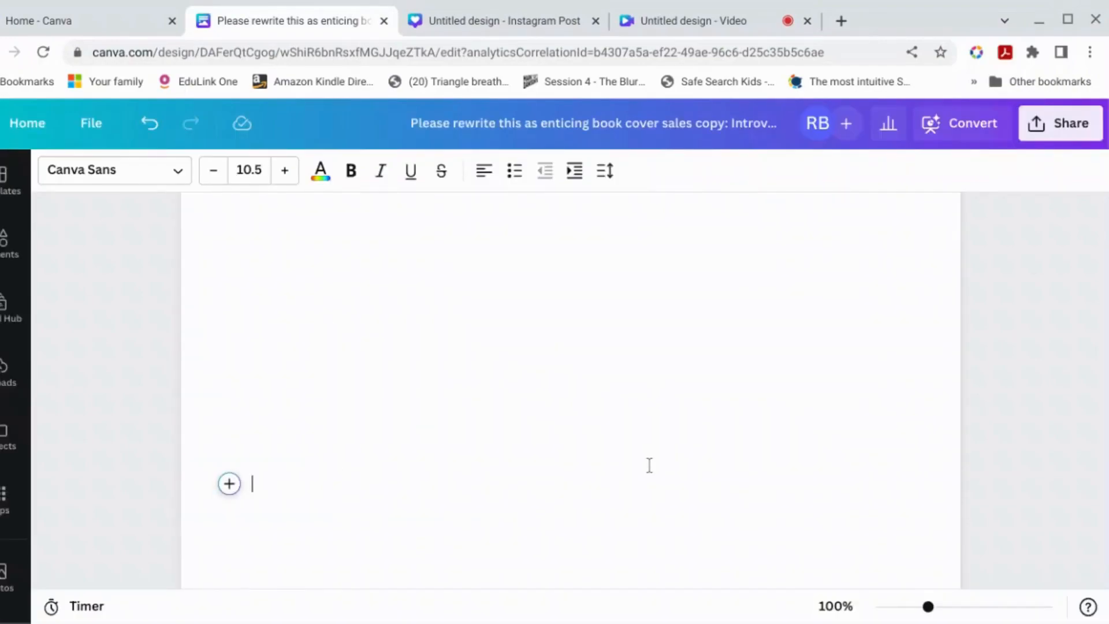
# Generate text with Magic Write from "Please rewrite this as enticing book cover sales copy:" followed by the blurb about the snowbound Yorkshire pub romance.
pyautogui.click(229, 484)
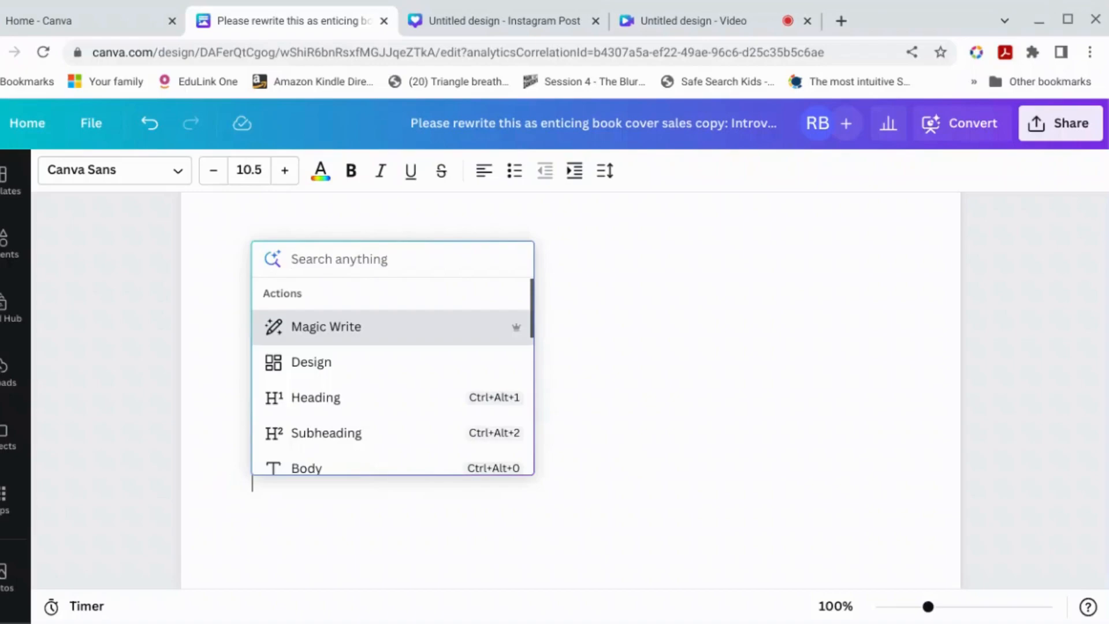
pyautogui.click(371, 331)
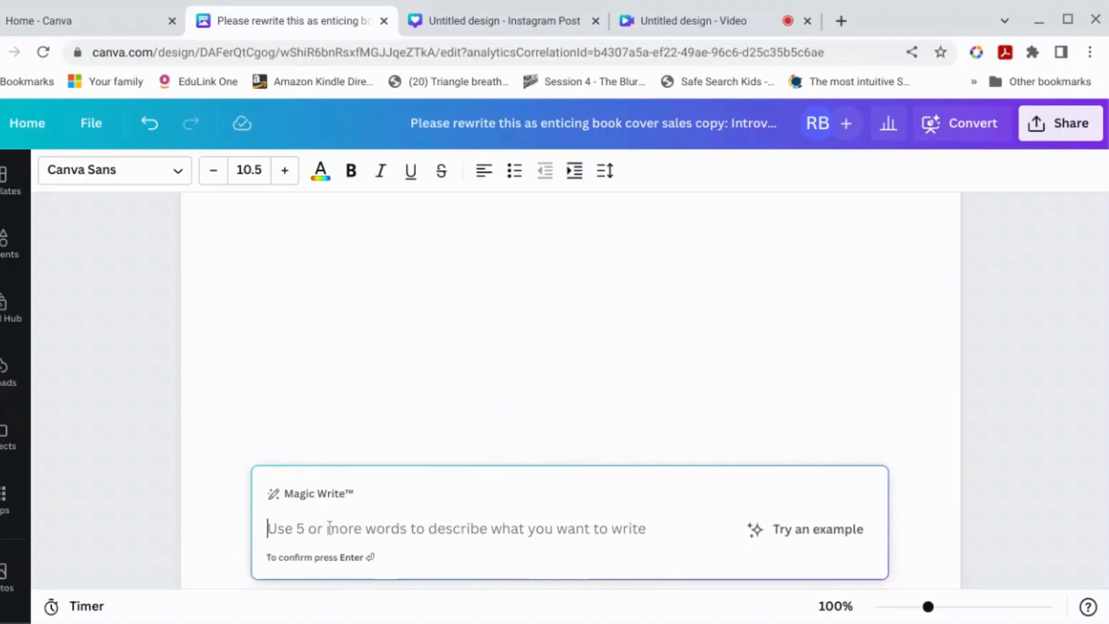
pyautogui.write('Please rewrite this as enticing book cover sales copy: Introvert geek Tracey sold her beloved app for millions and now everyone wants to know what she’s going to do next. Burned out and exhausted, she retreats to her Aunt’s pub in Yorkshire for a much needed dose of anonymity. The village is cosy and adorable, and better yet, there’s barely any phone signal. Vinnie was dumped just as he was about to propose. He plans to nurse his broken heart, hiding from everyone until the new year. Being snowbound at the old-fashioned pub for Christmas throws them together. But will Tracy’s true identity tear them apart?')
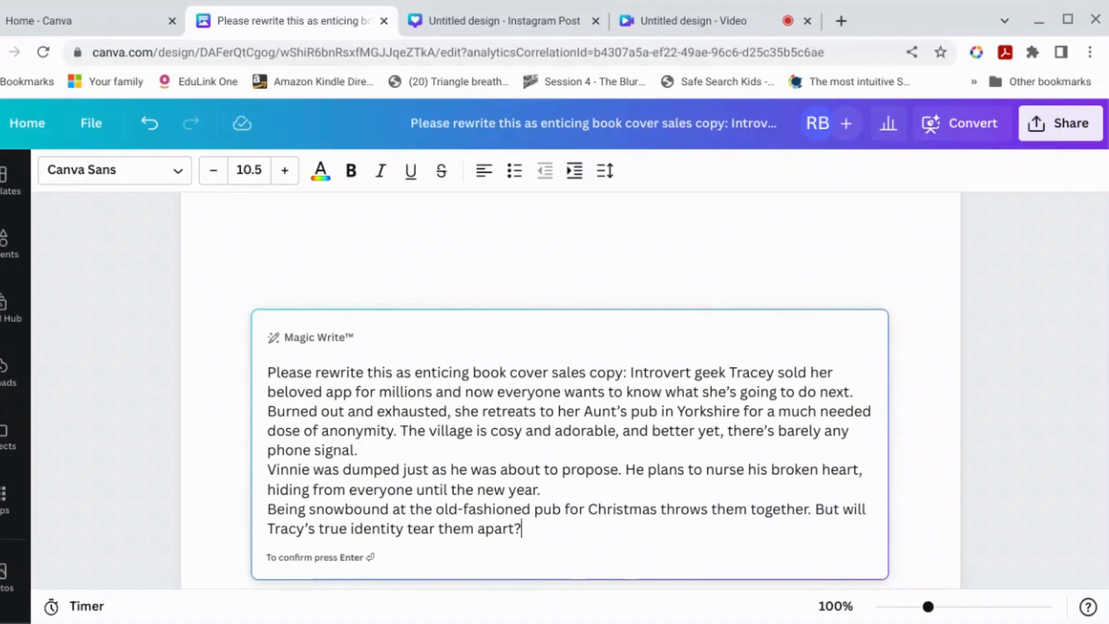
pyautogui.press('Return')
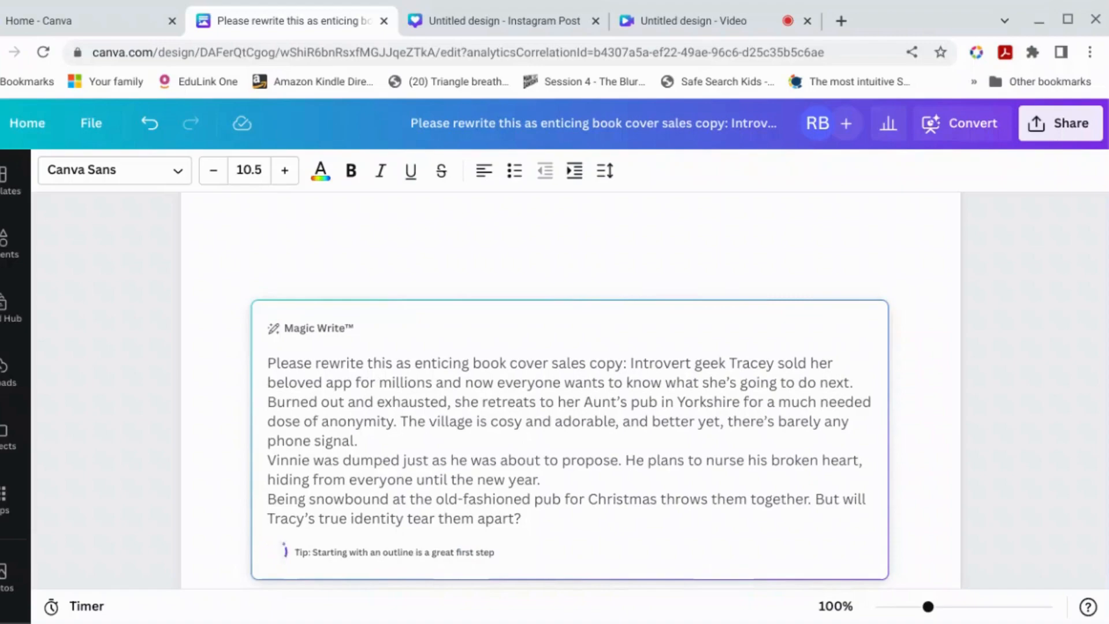
pyautogui.scroll(-2, 597, 535)
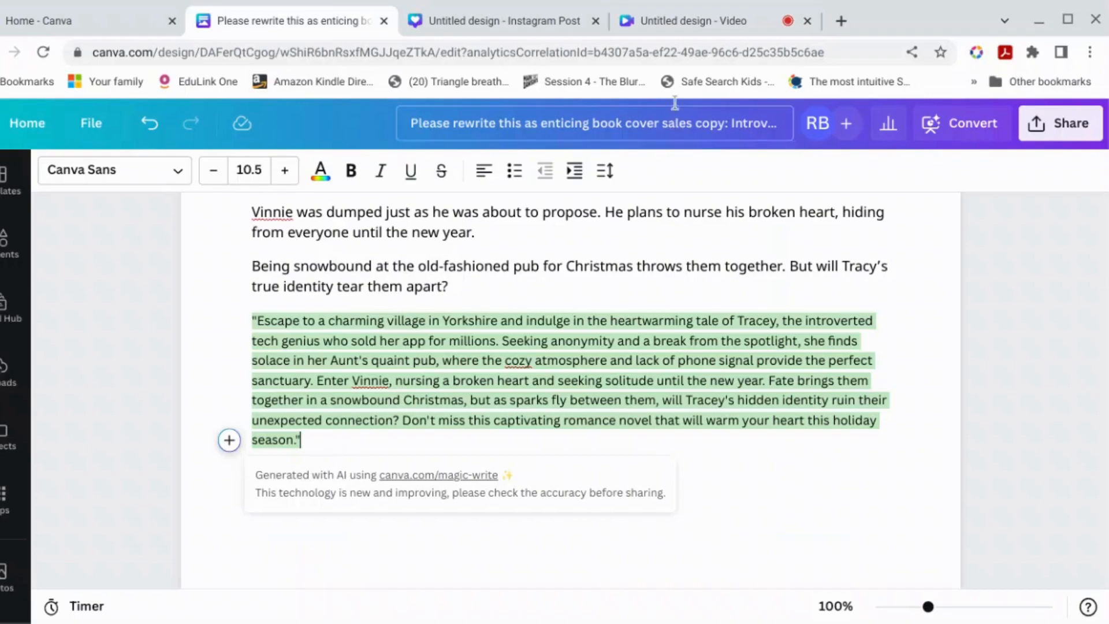
pyautogui.click(692, 19)
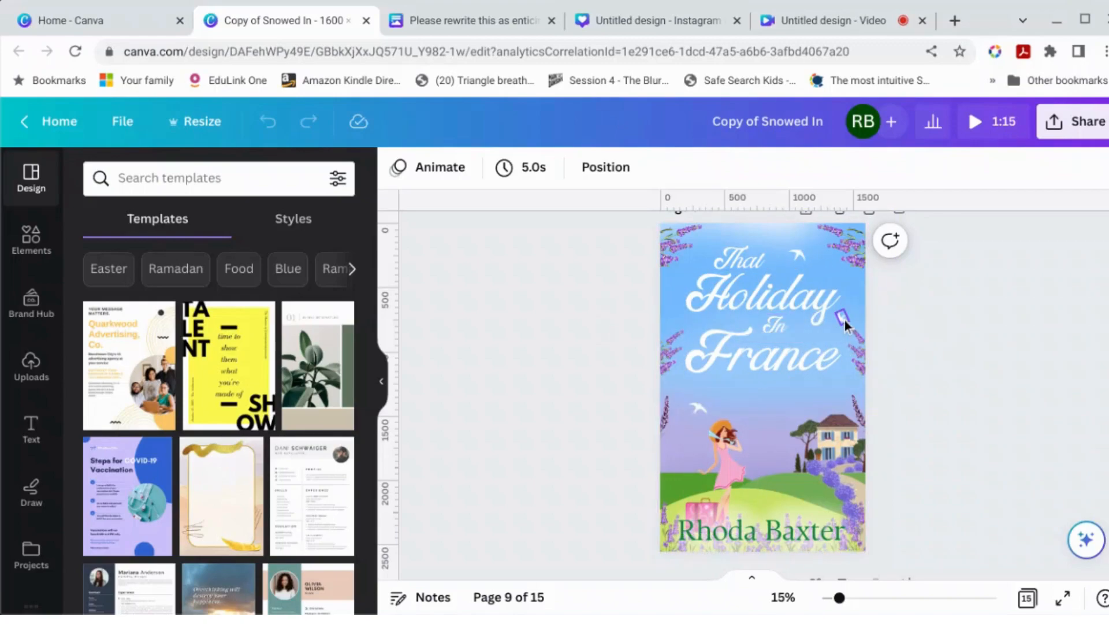
# Create a custom animation for the white bird above the woman, moving it along a freehand loop back to its starting point.
pyautogui.click(709, 407)
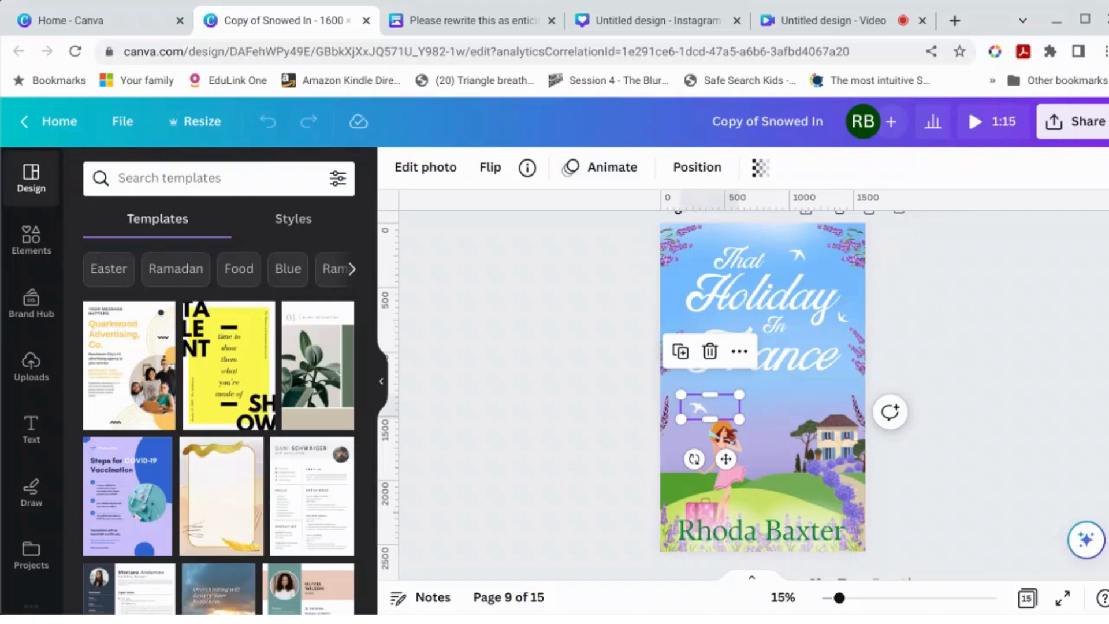
pyautogui.click(616, 176)
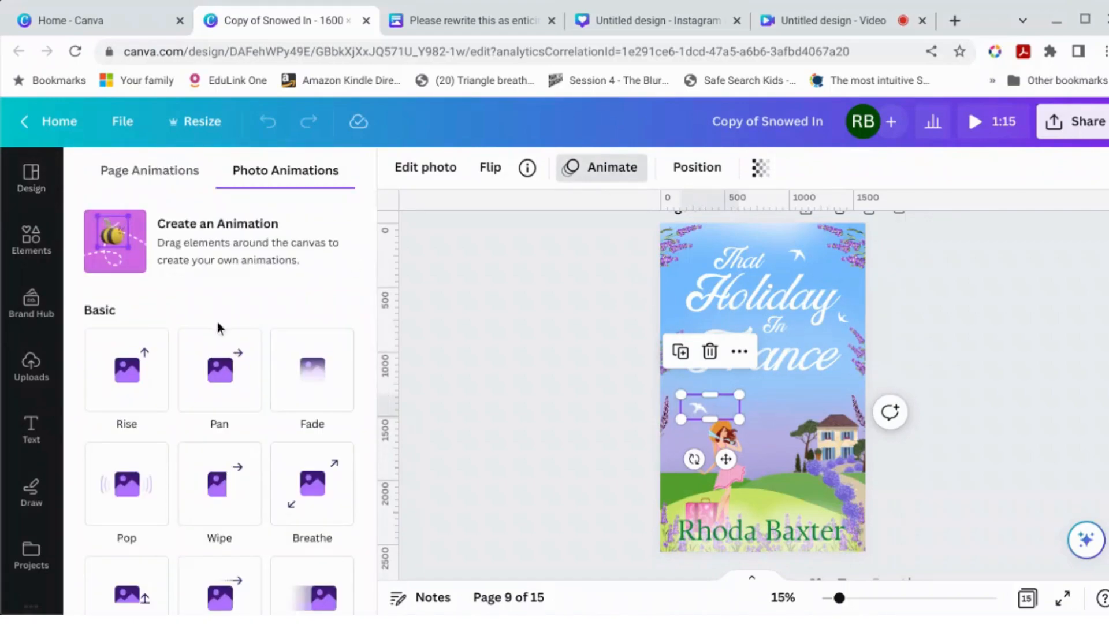
pyautogui.click(124, 252)
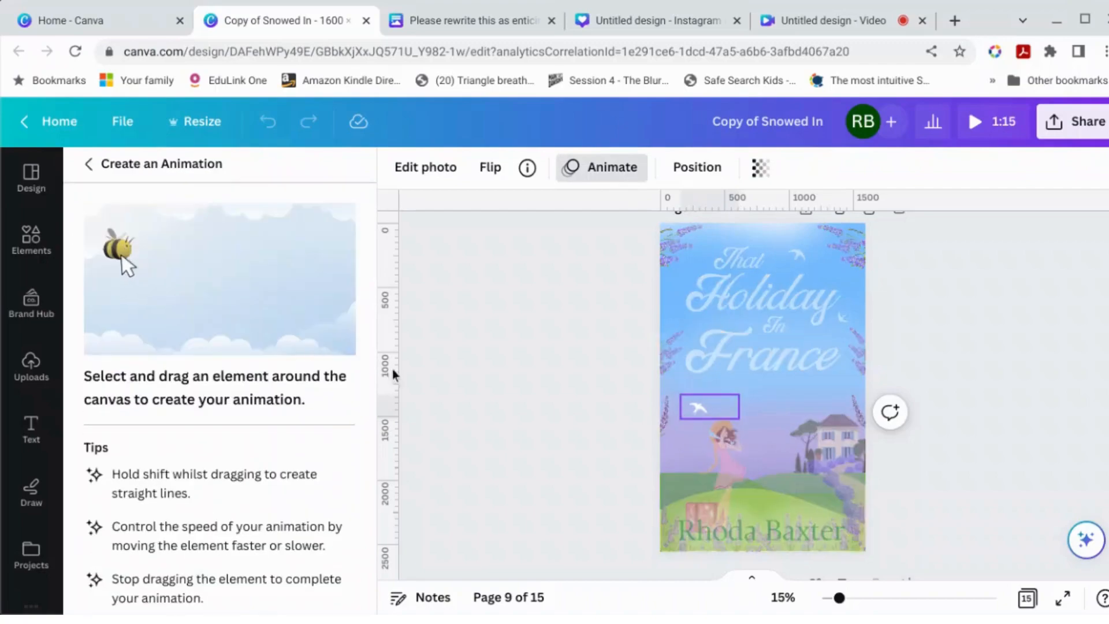
pyautogui.moveTo(712, 408)
pyautogui.mouseDown()
pyautogui.moveTo(733, 384)
pyautogui.moveTo(732, 360)
pyautogui.moveTo(707, 345)
pyautogui.moveTo(691, 339)
pyautogui.moveTo(677, 353)
pyautogui.moveTo(668, 383)
pyautogui.mouseUp()
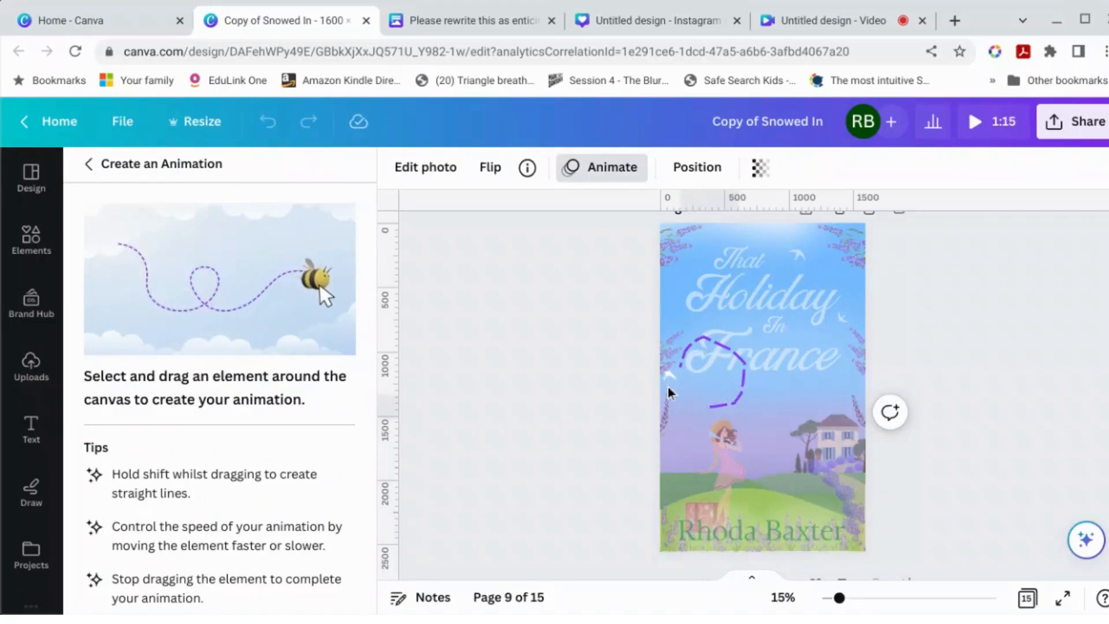
pyautogui.moveTo(698, 425); pyautogui.dragTo(706, 407)
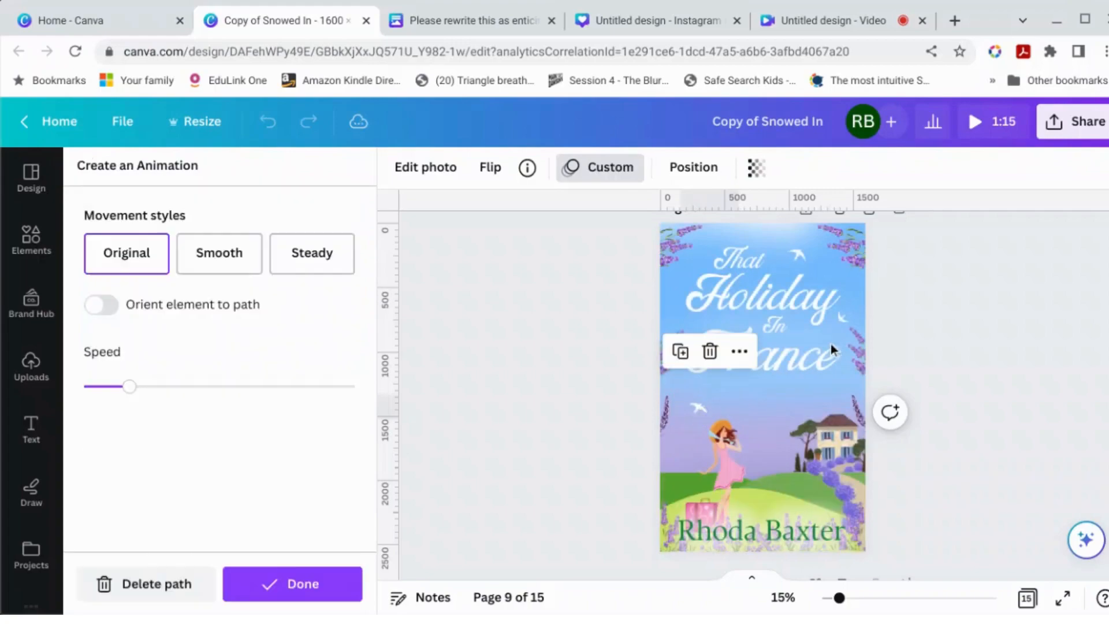
# Animate the bird beside "That" along a freehand loop around "That Holiday", using Smooth movement and orienting it to the path.
pyautogui.click(803, 258)
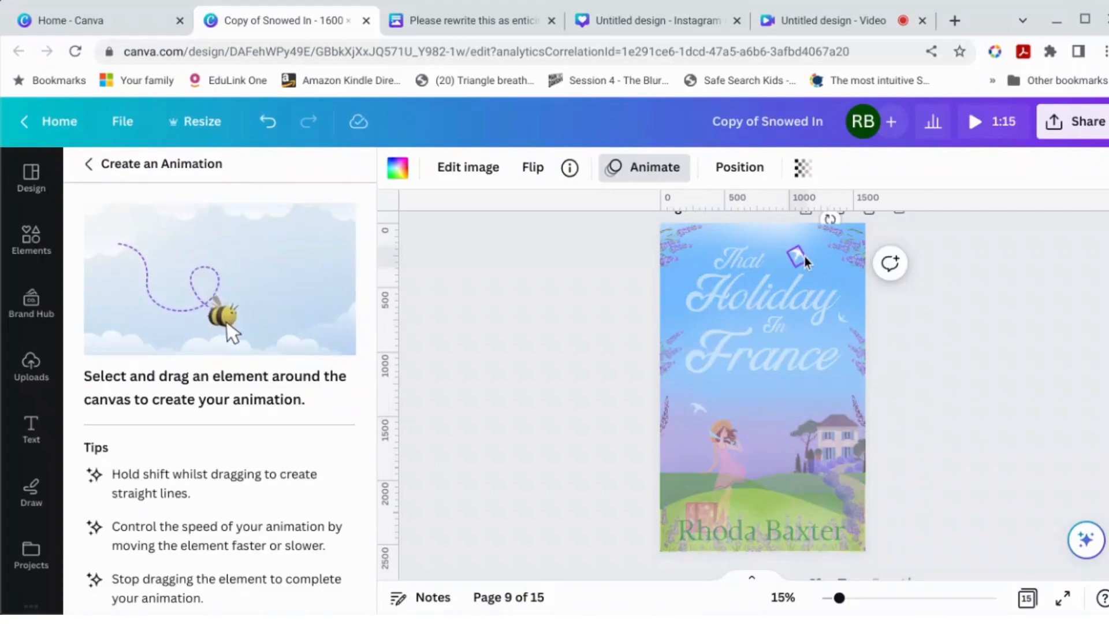
pyautogui.moveTo(806, 261)
pyautogui.mouseDown()
pyautogui.moveTo(755, 226)
pyautogui.moveTo(726, 238)
pyautogui.moveTo(704, 301)
pyautogui.moveTo(754, 325)
pyautogui.moveTo(799, 296)
pyautogui.moveTo(802, 258)
pyautogui.mouseUp()
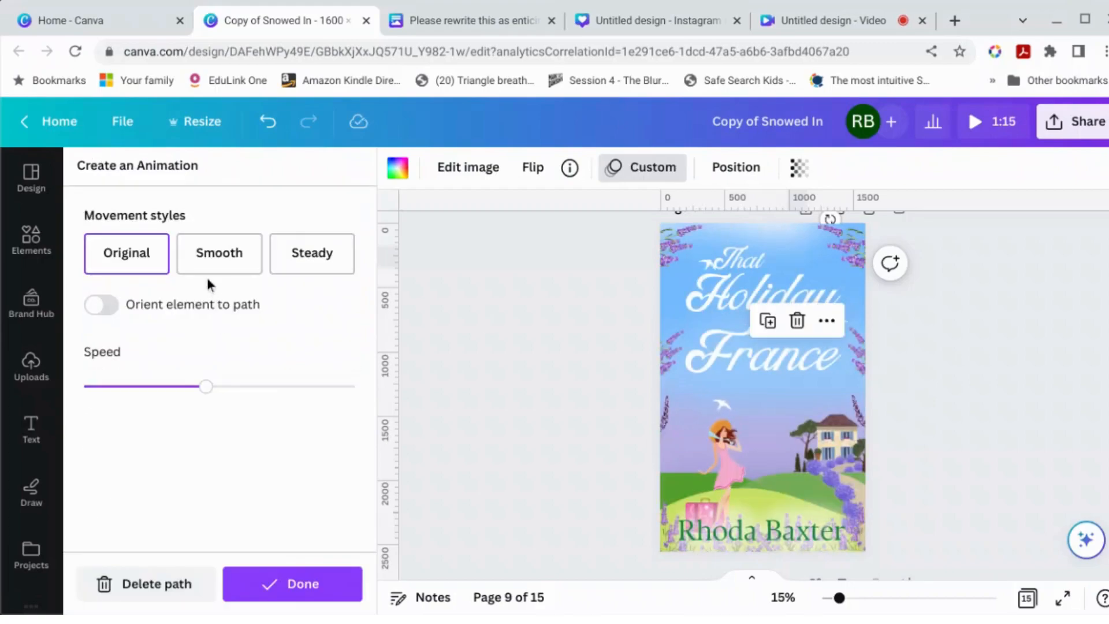
pyautogui.click(219, 265)
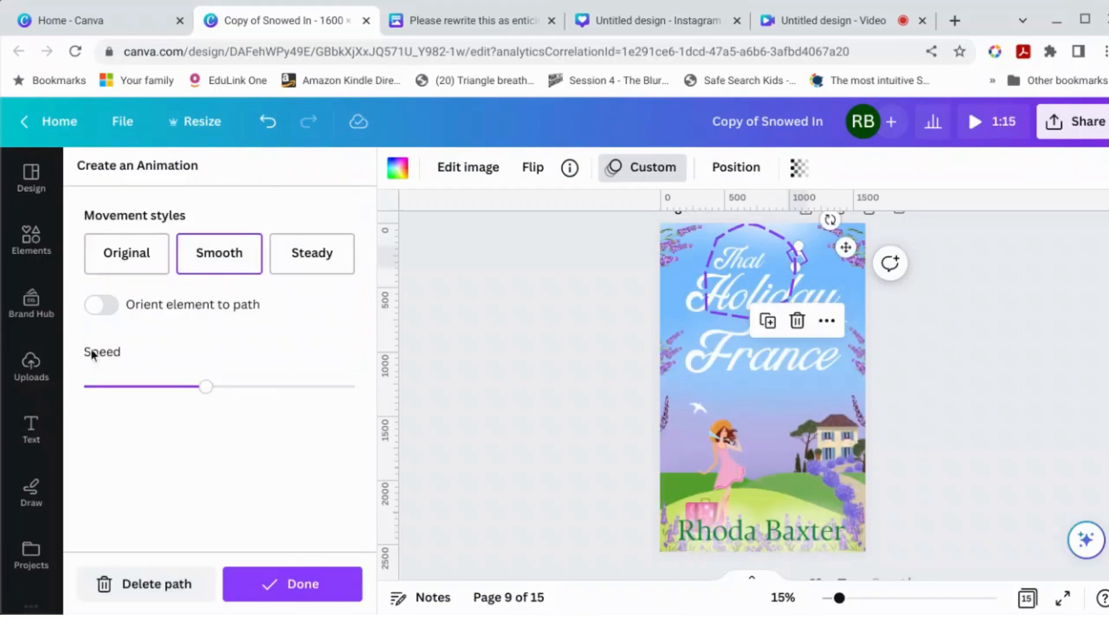
pyautogui.click(97, 311)
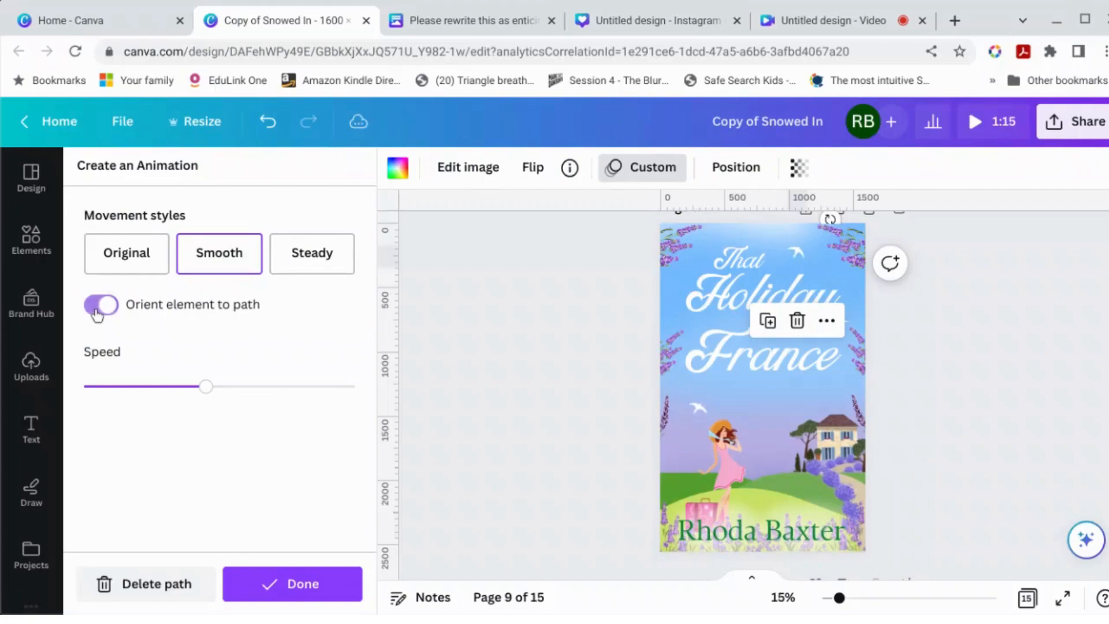
pyautogui.click(318, 587)
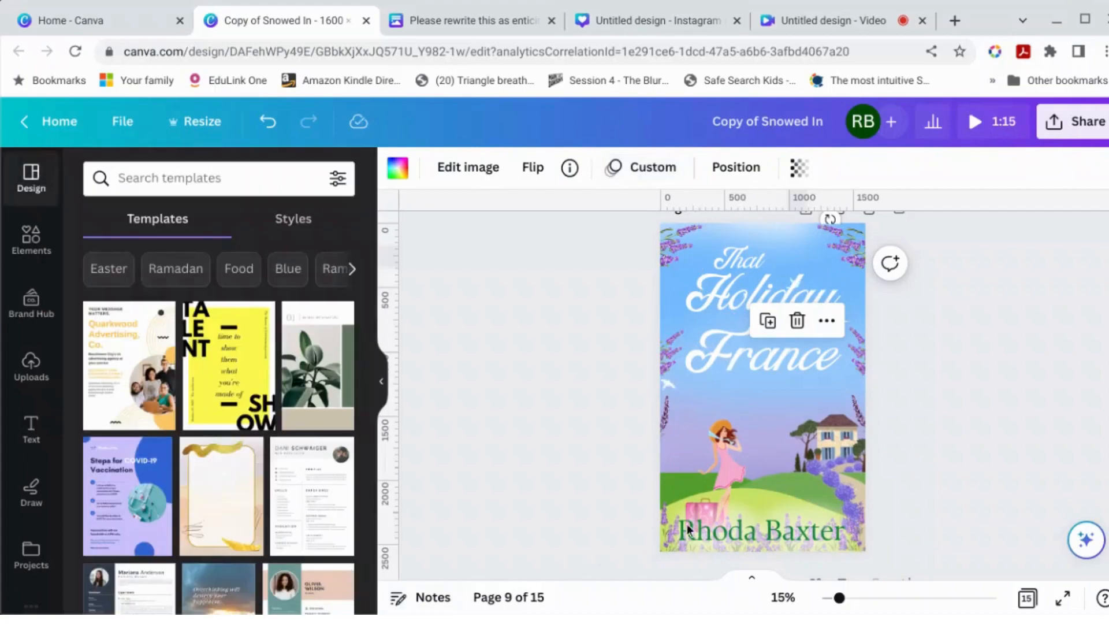
pyautogui.click(948, 400)
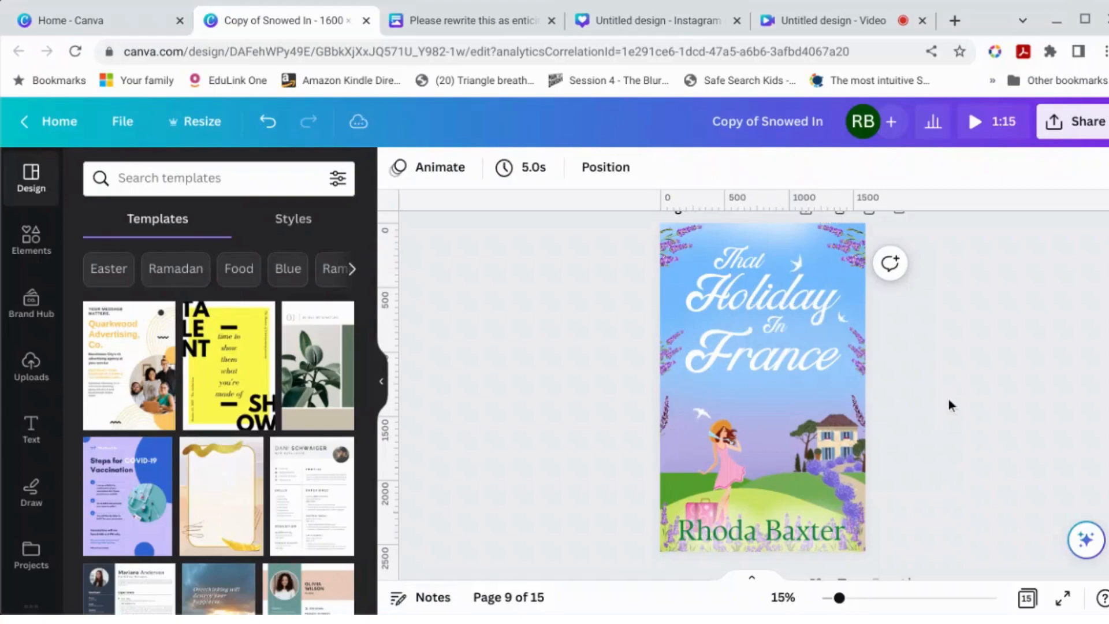
# Create a custom animation for the small bird below "Holiday", looping it widely around the upper title and back to its start.
pyautogui.click(843, 315)
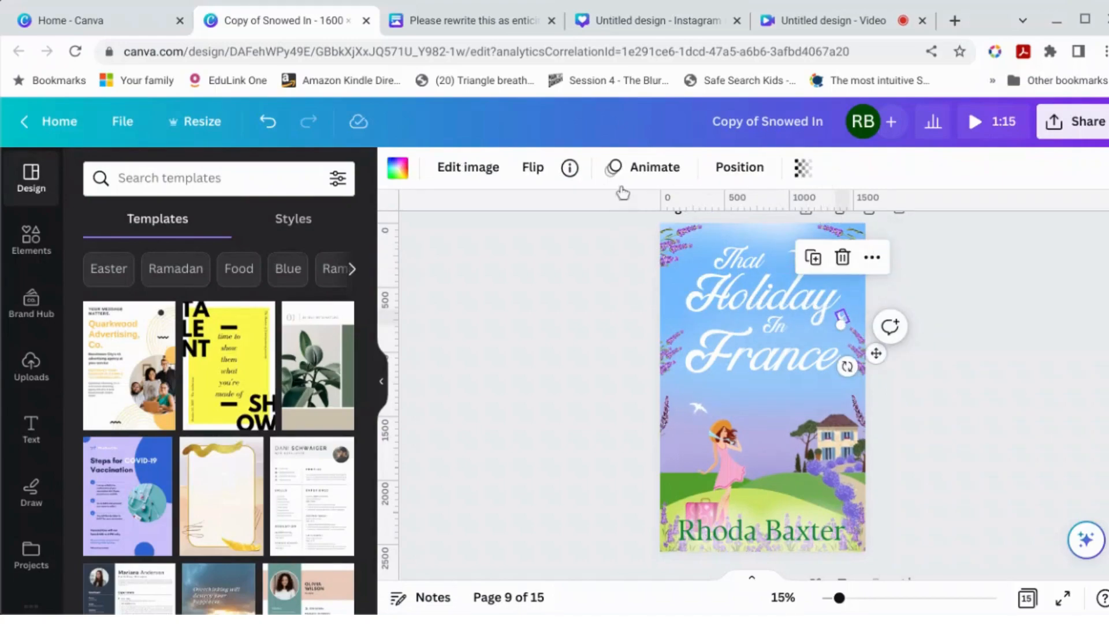
pyautogui.click(647, 169)
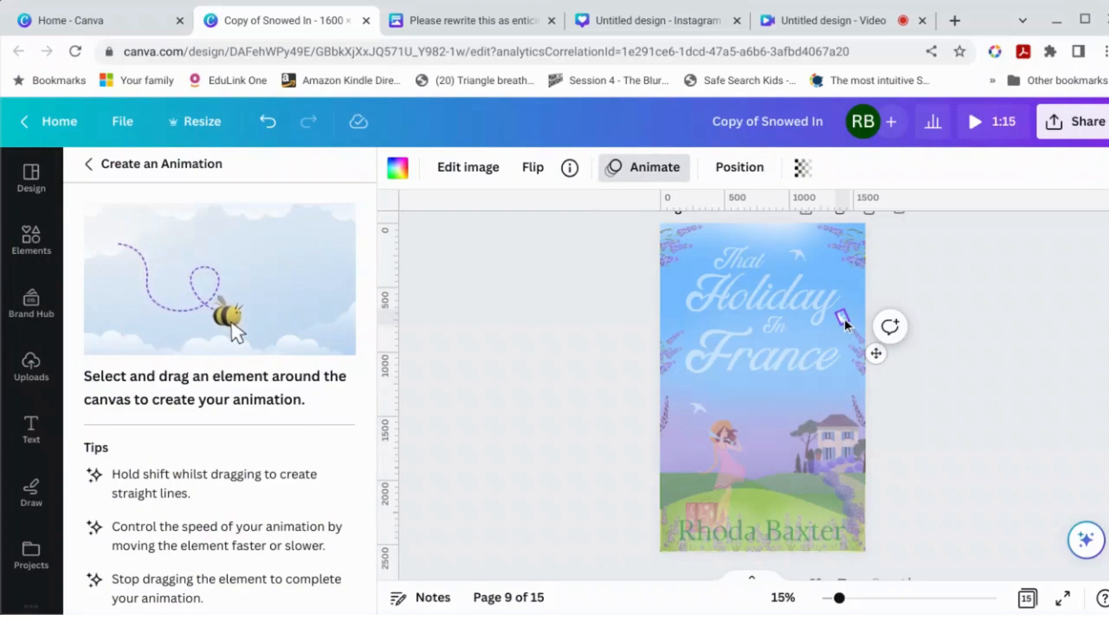
pyautogui.moveTo(845, 320)
pyautogui.mouseDown()
pyautogui.moveTo(745, 339)
pyautogui.moveTo(710, 326)
pyautogui.mouseUp()
pyautogui.moveTo(673, 284)
pyautogui.mouseDown()
pyautogui.moveTo(677, 231)
pyautogui.moveTo(808, 227)
pyautogui.moveTo(834, 234)
pyautogui.moveTo(859, 268)
pyautogui.moveTo(849, 325)
pyautogui.mouseUp()
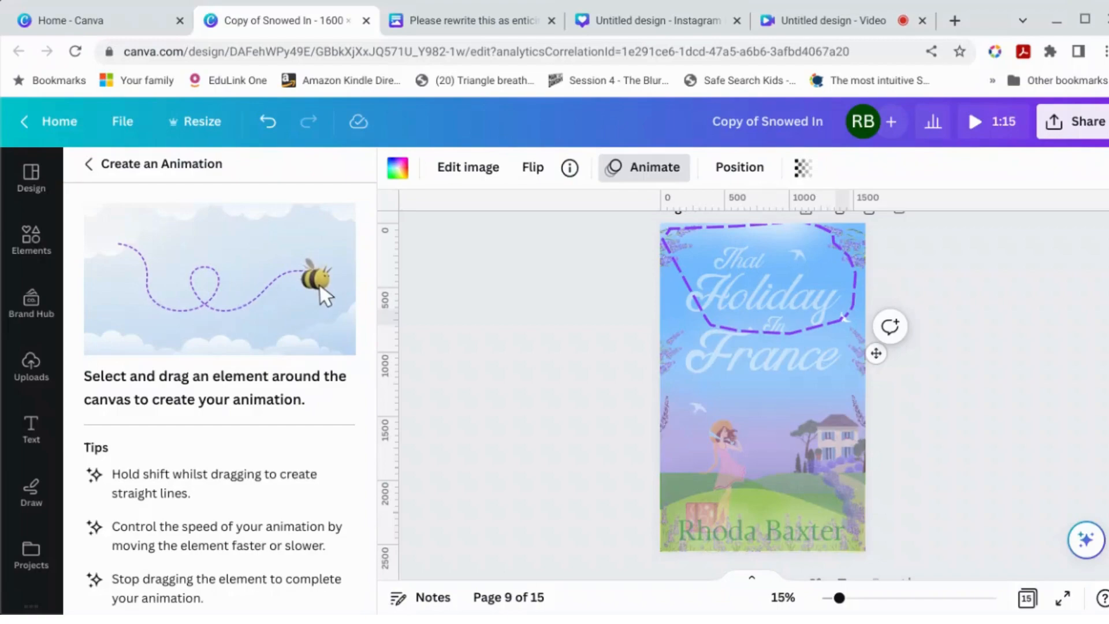
pyautogui.moveTo(848, 325); pyautogui.dragTo(848, 323)
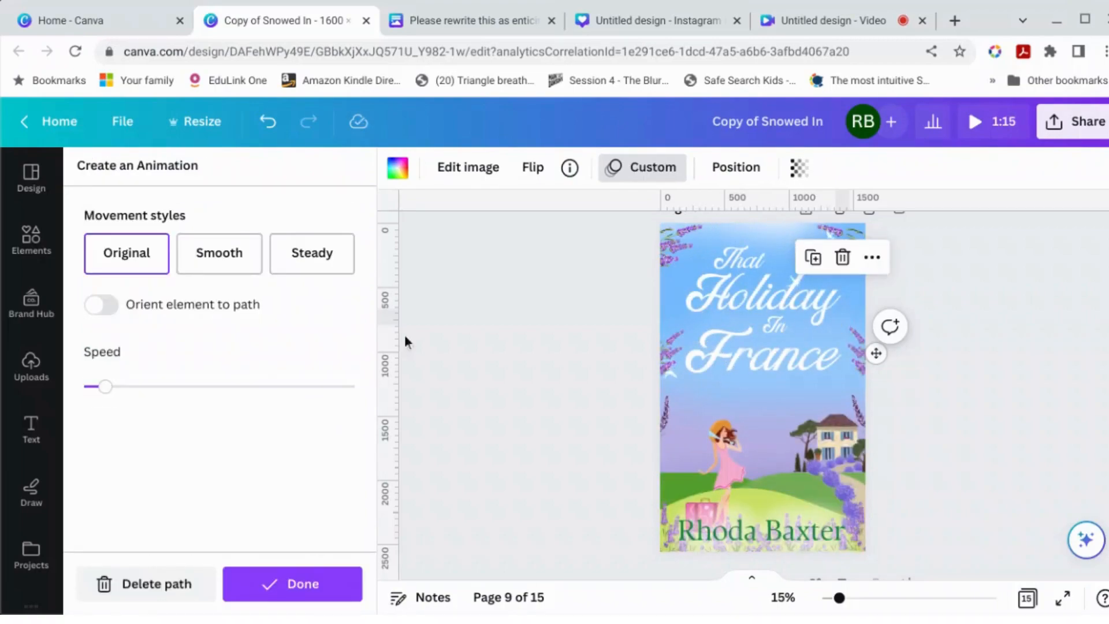
# Give that bird's animation Smooth movement, a speed of roughly two-thirds of the range and orientation to the path, and return to the recording studio.
pyautogui.click(235, 264)
pyautogui.moveTo(104, 387); pyautogui.dragTo(119, 386)
pyautogui.click(158, 397)
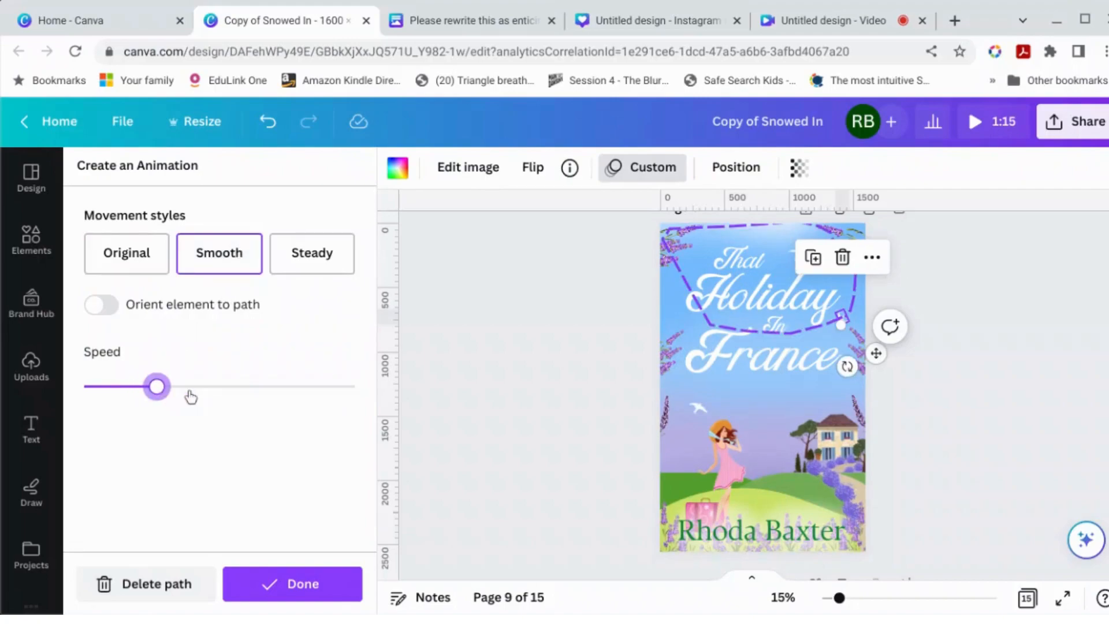
pyautogui.click(266, 398)
pyautogui.click(102, 306)
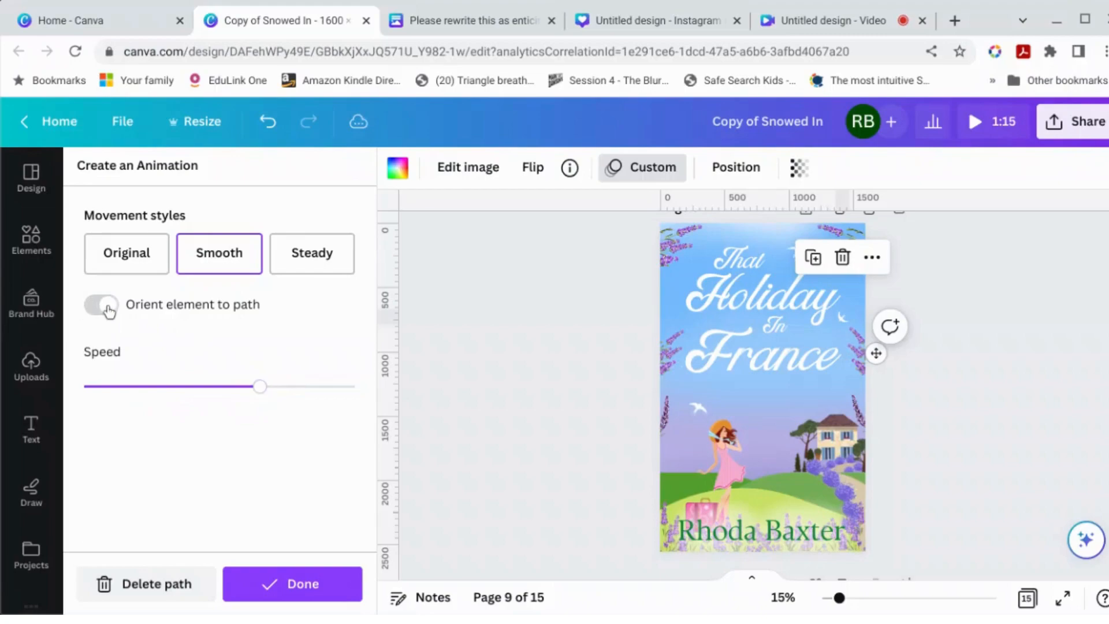
pyautogui.click(299, 584)
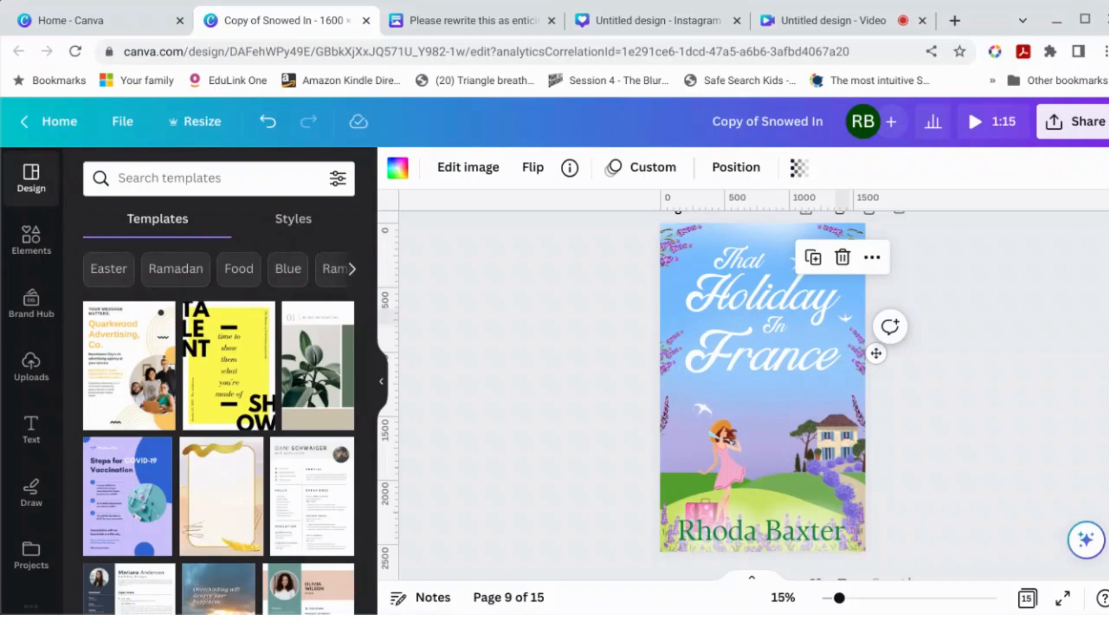
pyautogui.click(1038, 397)
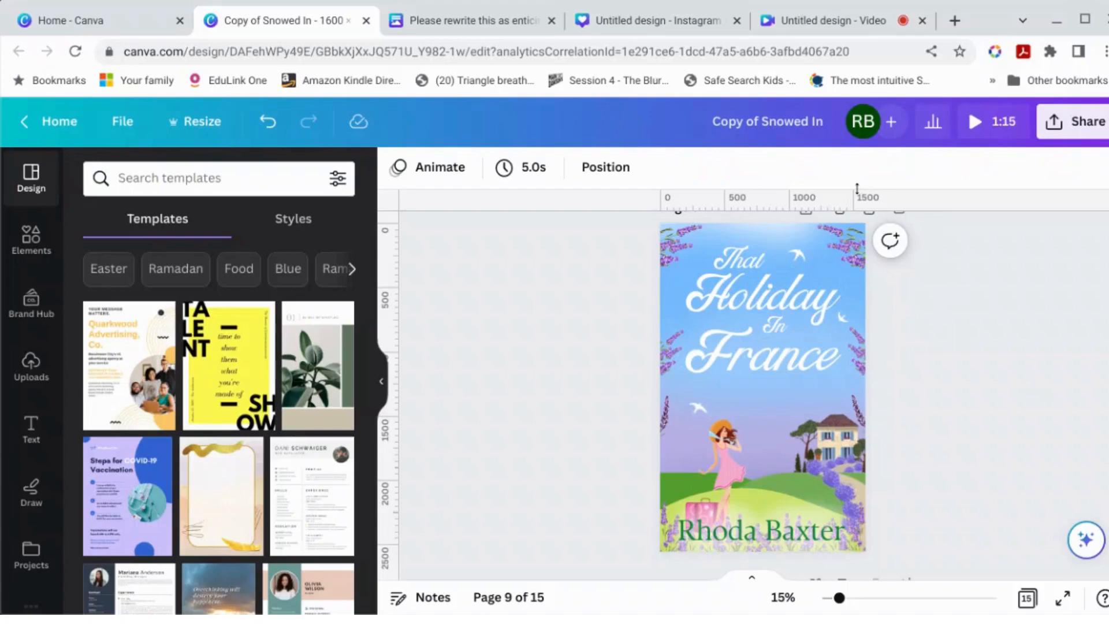
pyautogui.click(850, 24)
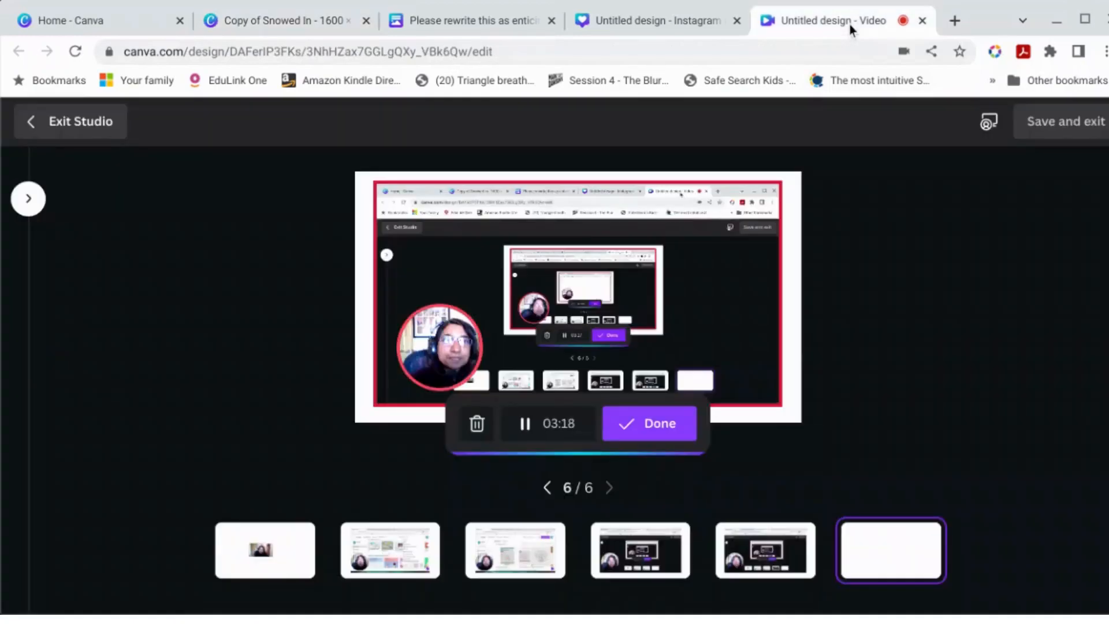